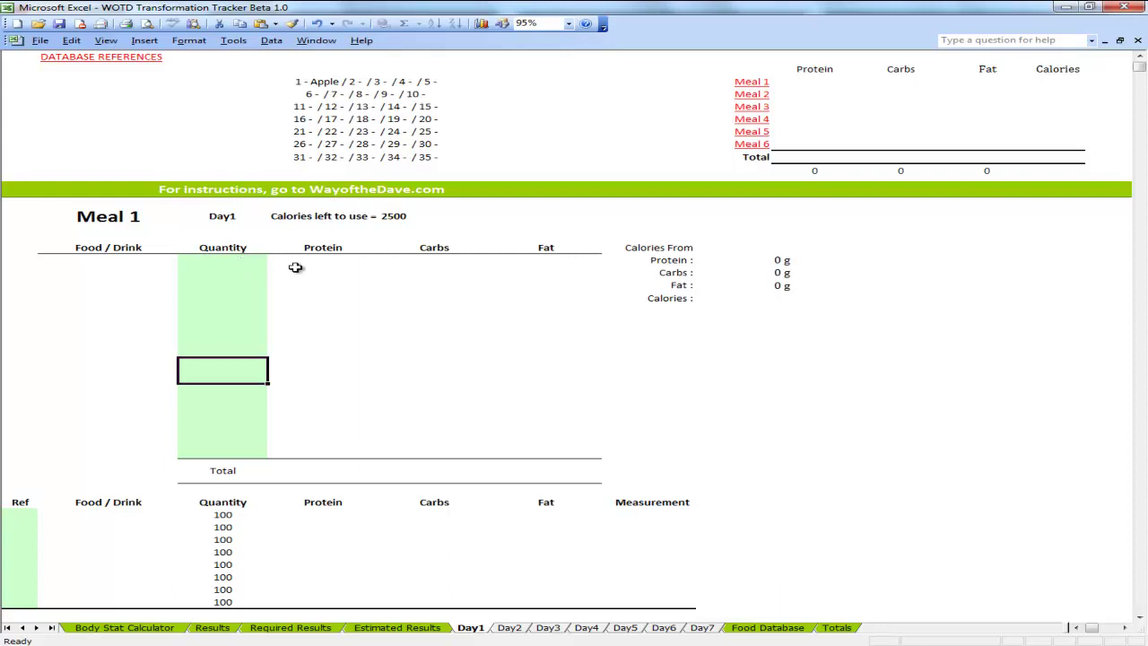
Step: Open the Food Database sheet and examine the Apple entry in the Food / Drink column
left_click(768, 628)
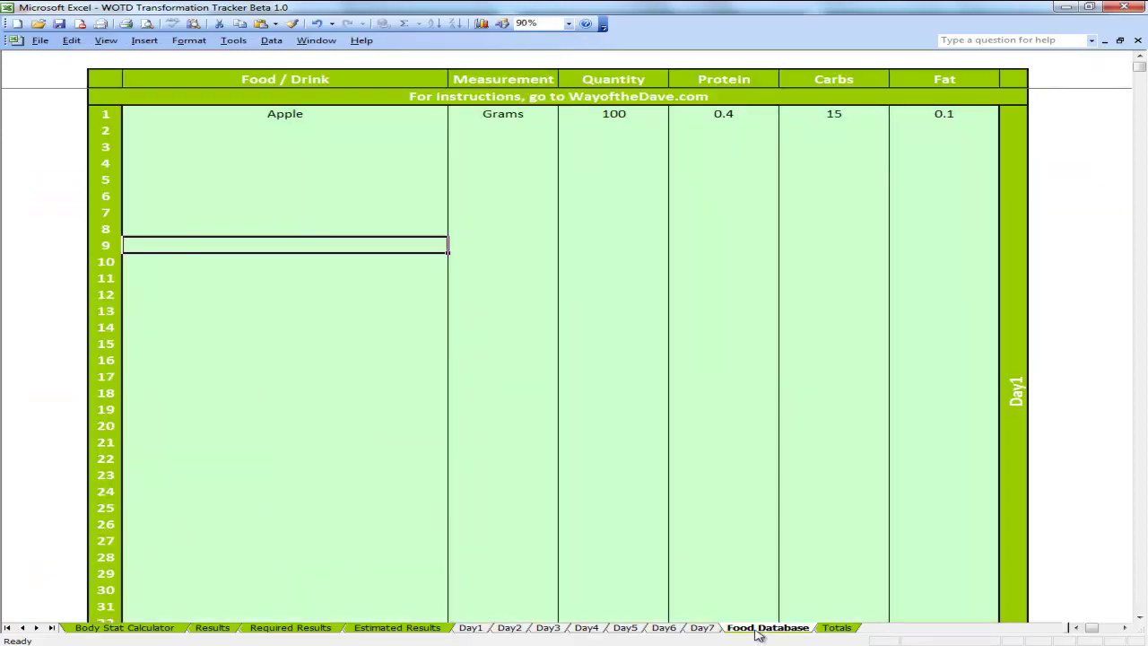
left_click(302, 149)
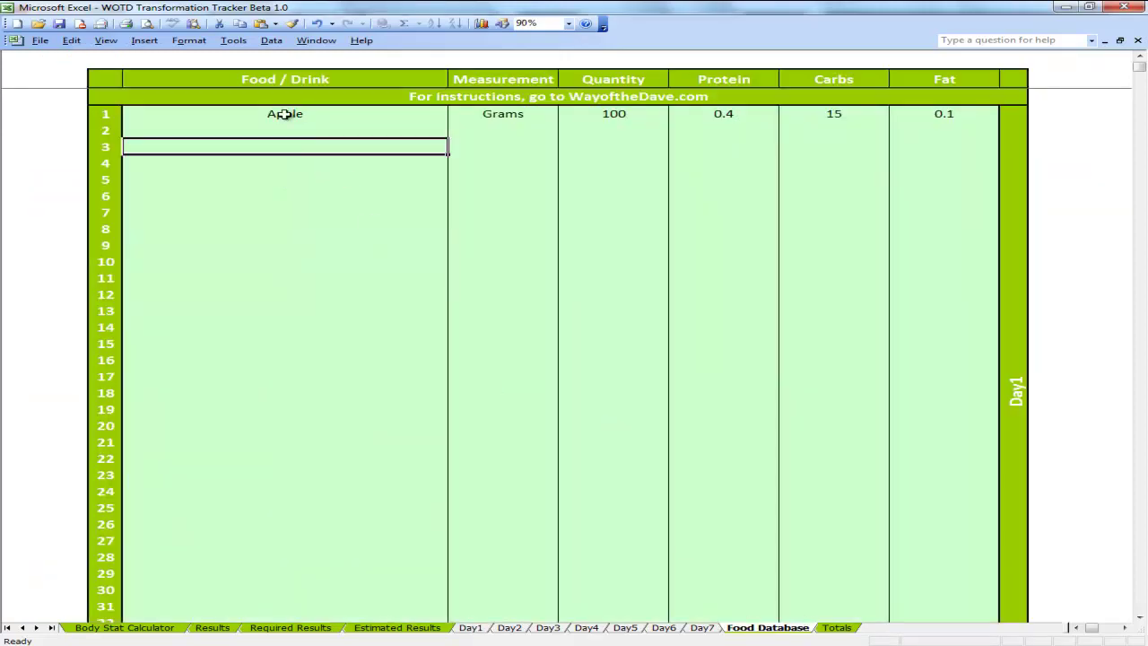
left_click(283, 114)
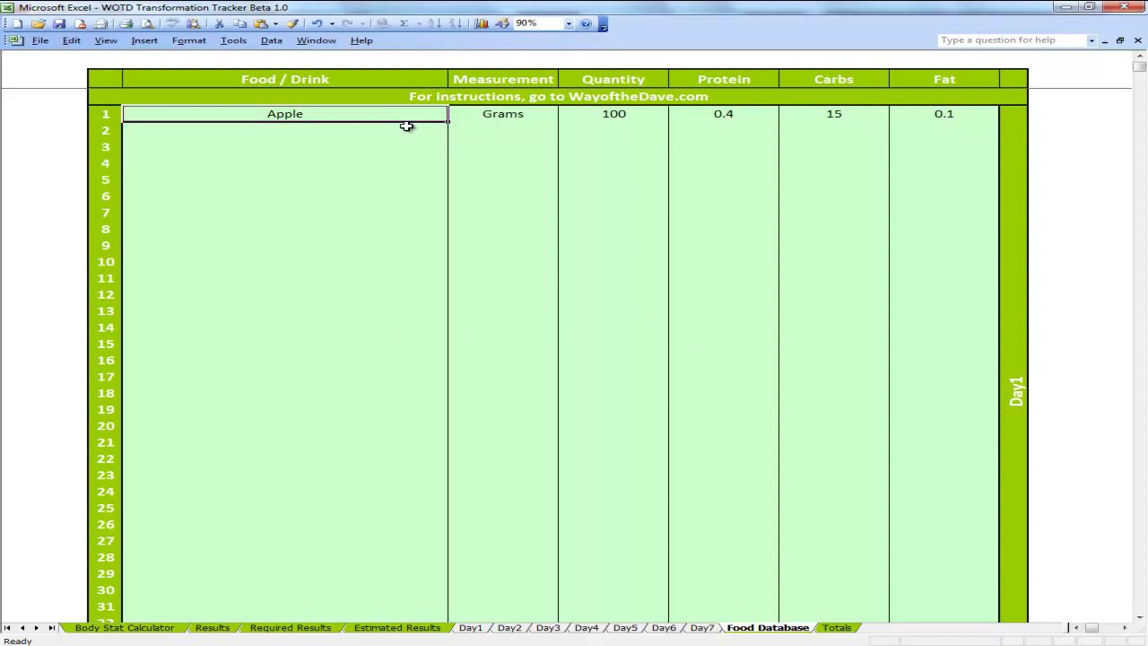
left_click(258, 129)
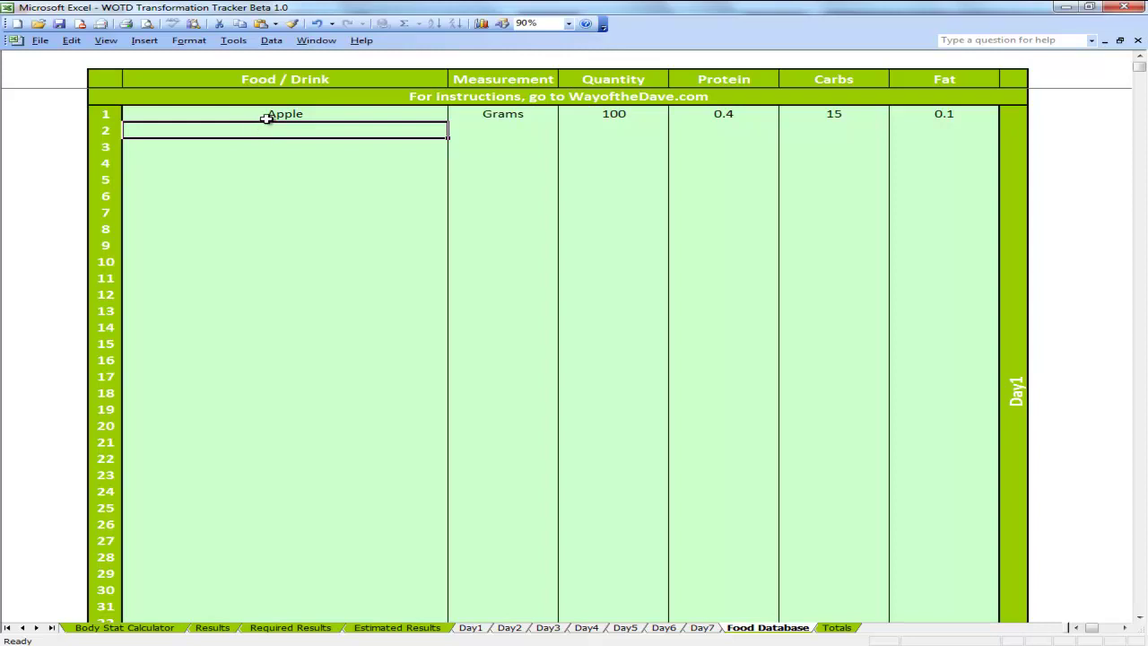
left_click(266, 118)
double_click(314, 114)
left_click_drag(313, 114, 246, 116)
left_click(348, 148)
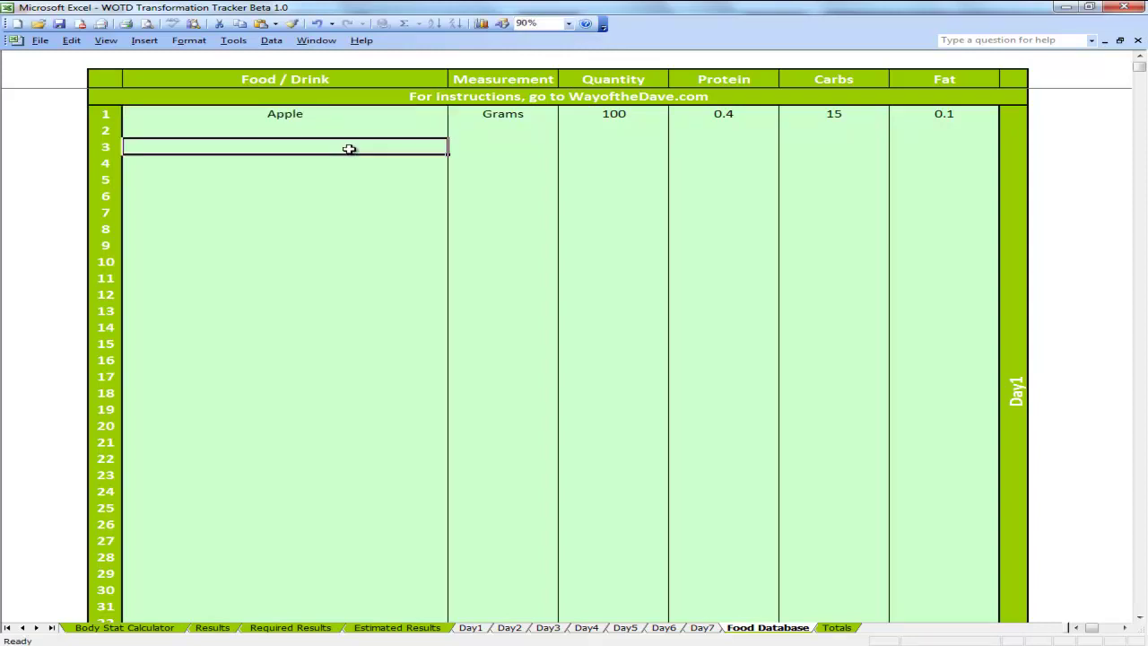
Step: Review the available measurement units for the Apple entry without changing the selected unit
left_click(490, 114)
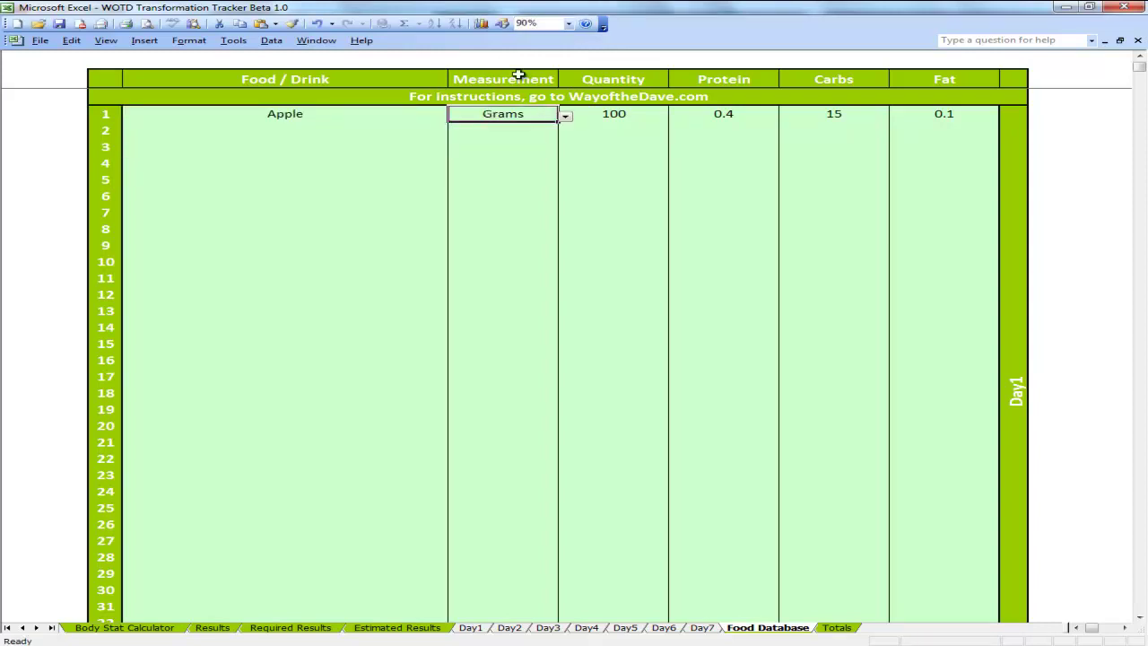
left_click(566, 119)
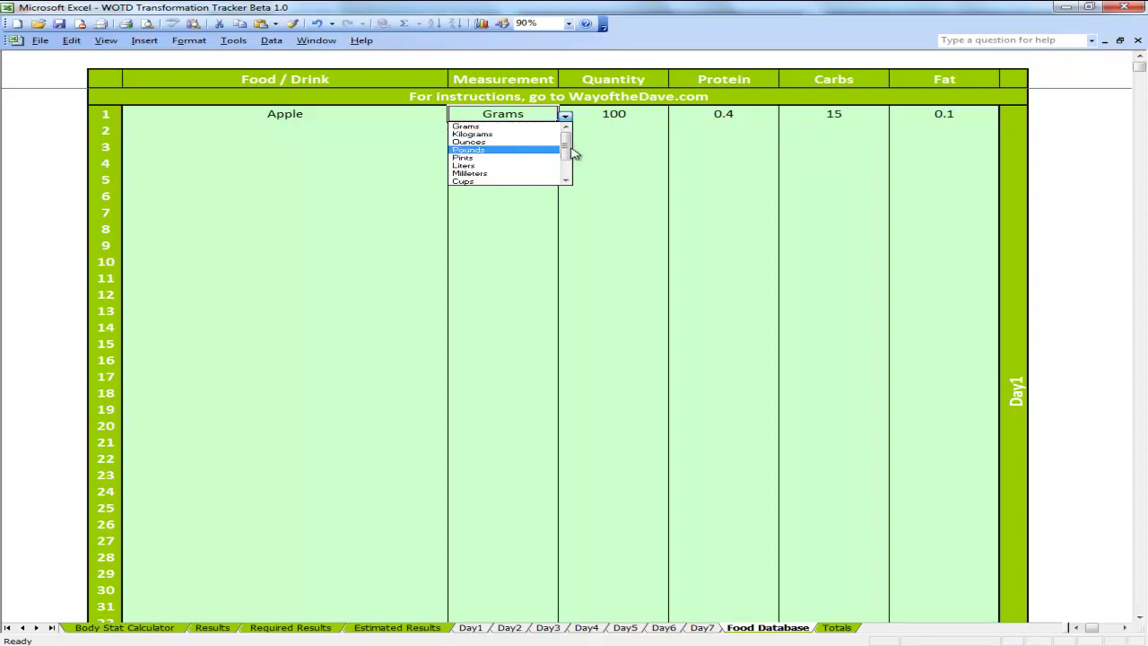
scroll(565, 158, "down", 1)
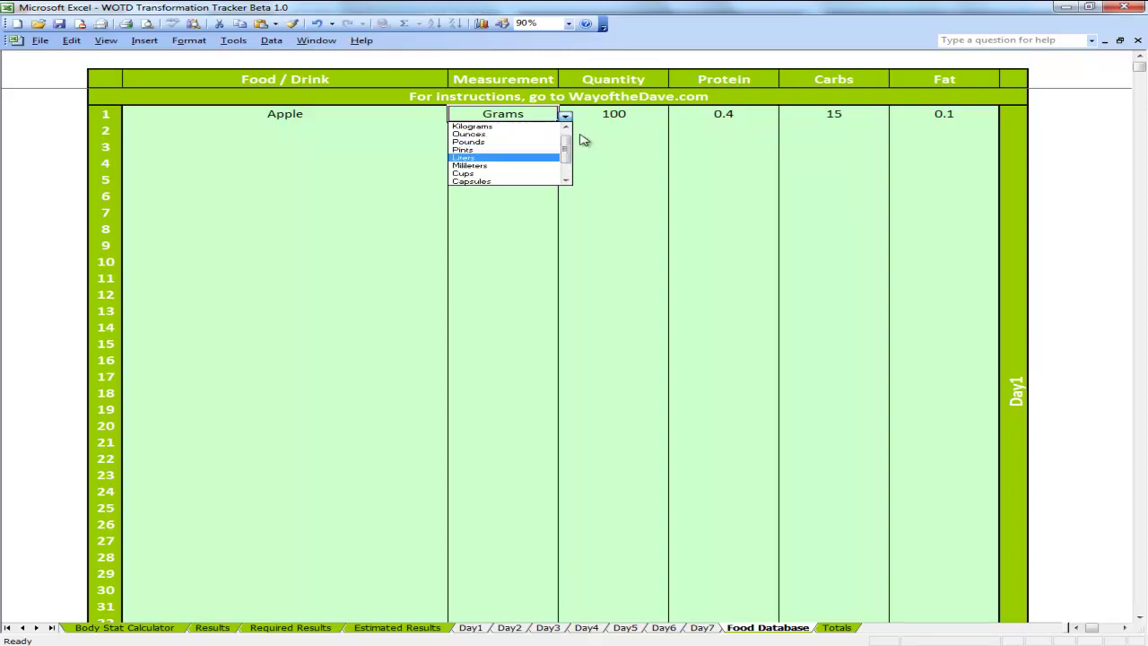
key("Escape")
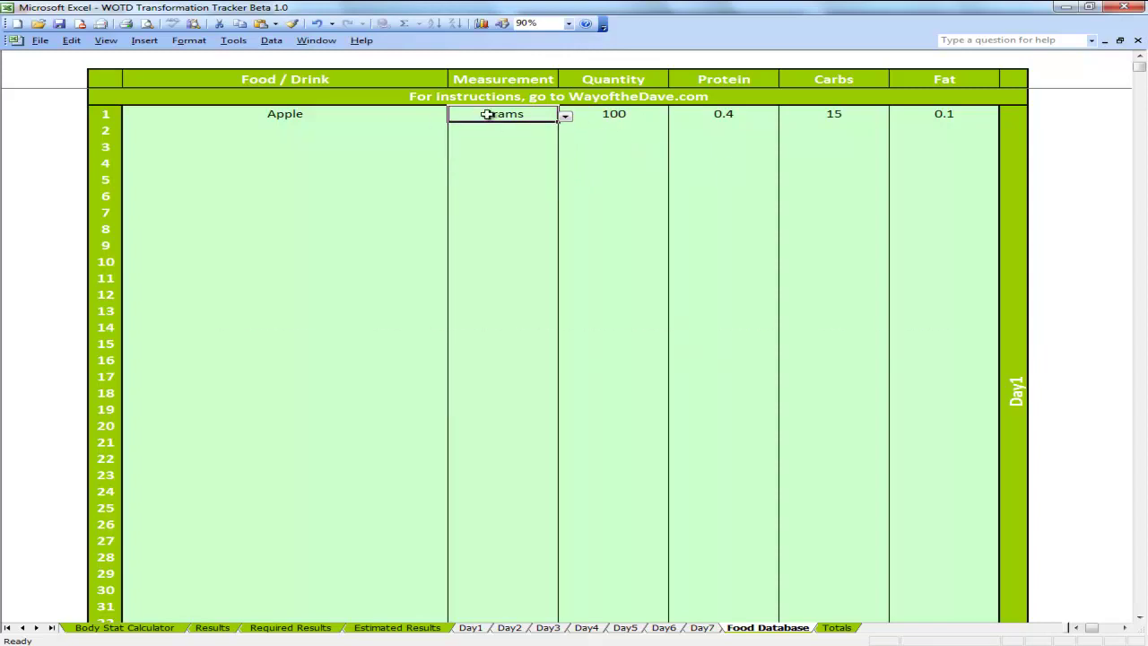
Step: Examine the Apple entry's quantity alongside its measurement unit, and its protein, carbs and fat values
left_click(615, 115)
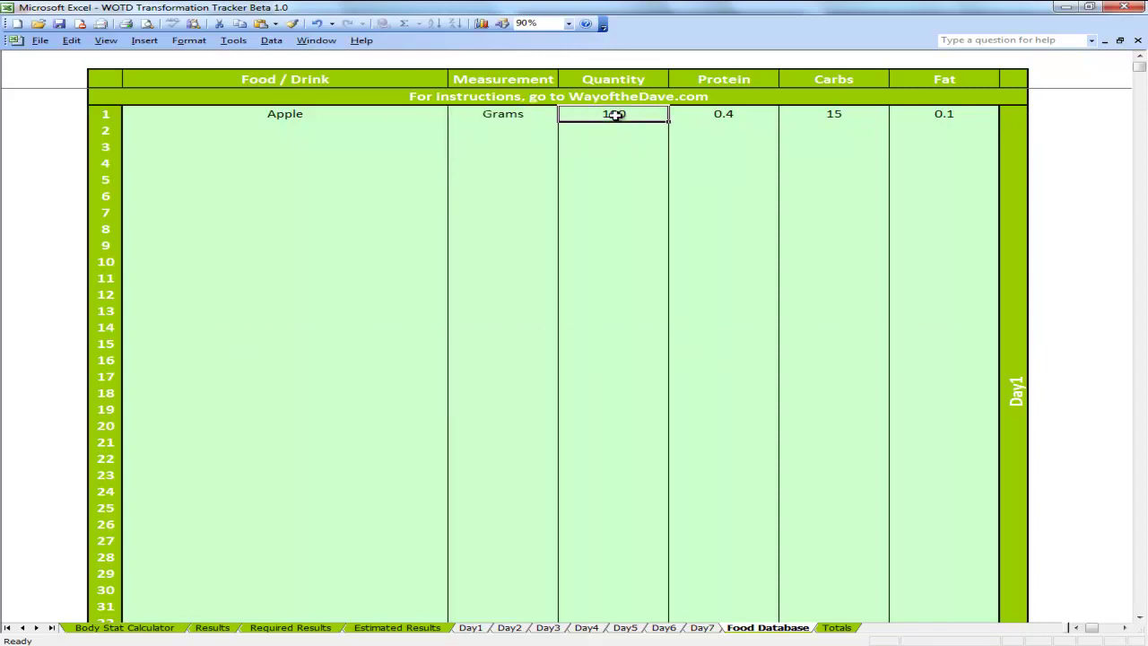
left_click(513, 115)
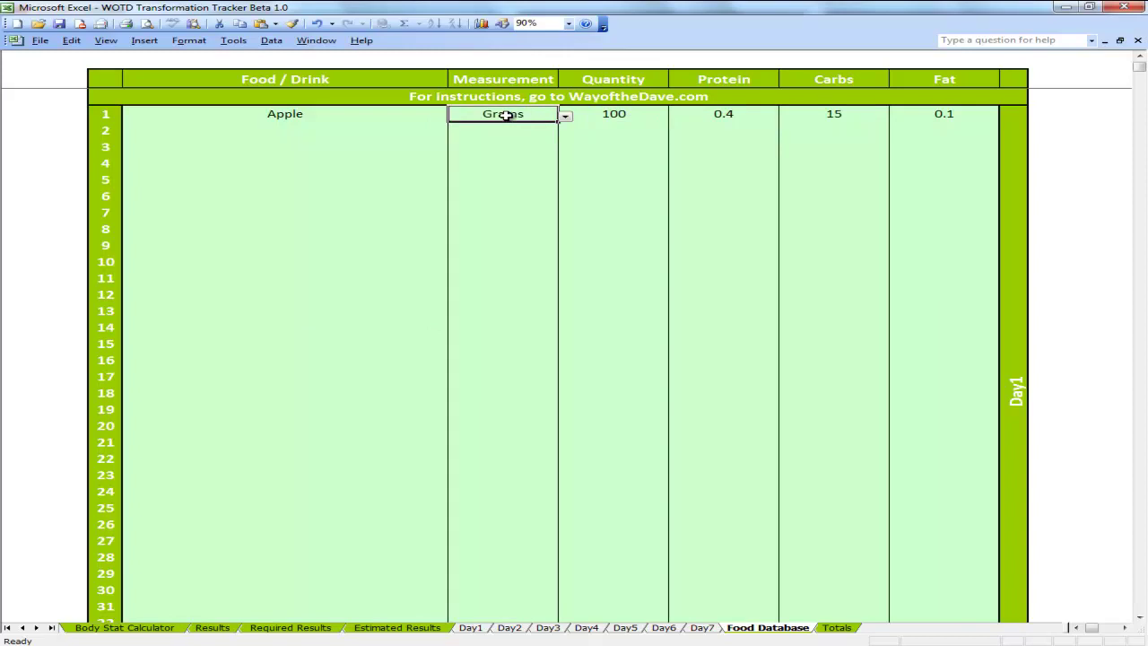
left_click(617, 115)
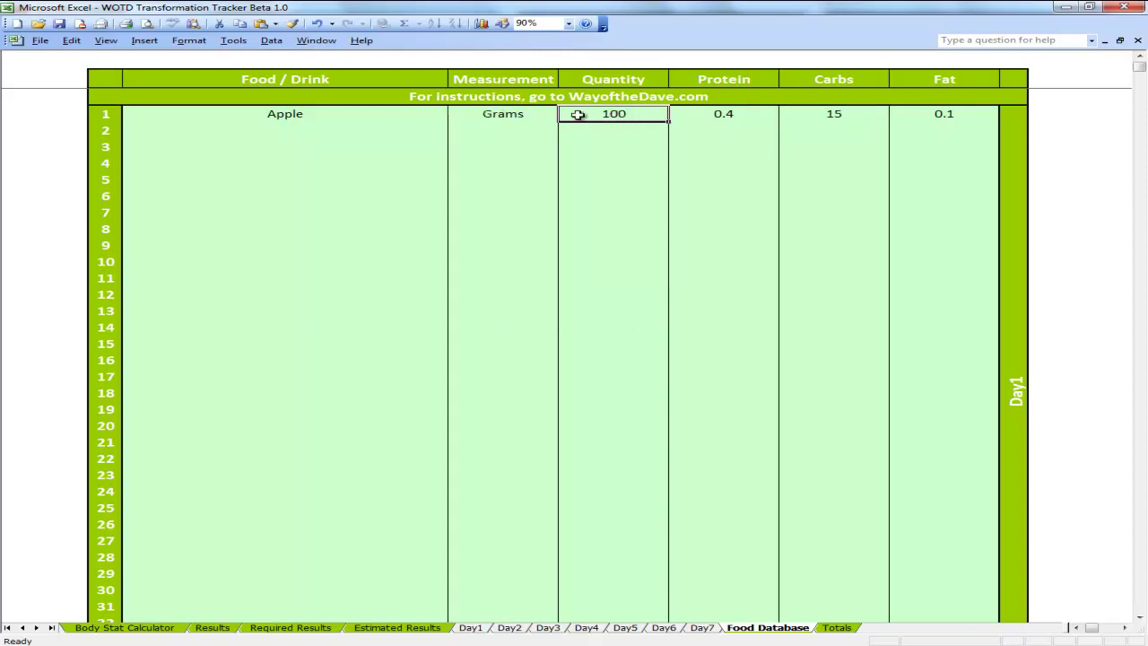
left_click(529, 116)
left_click(679, 114)
left_click(616, 114)
left_click(698, 113)
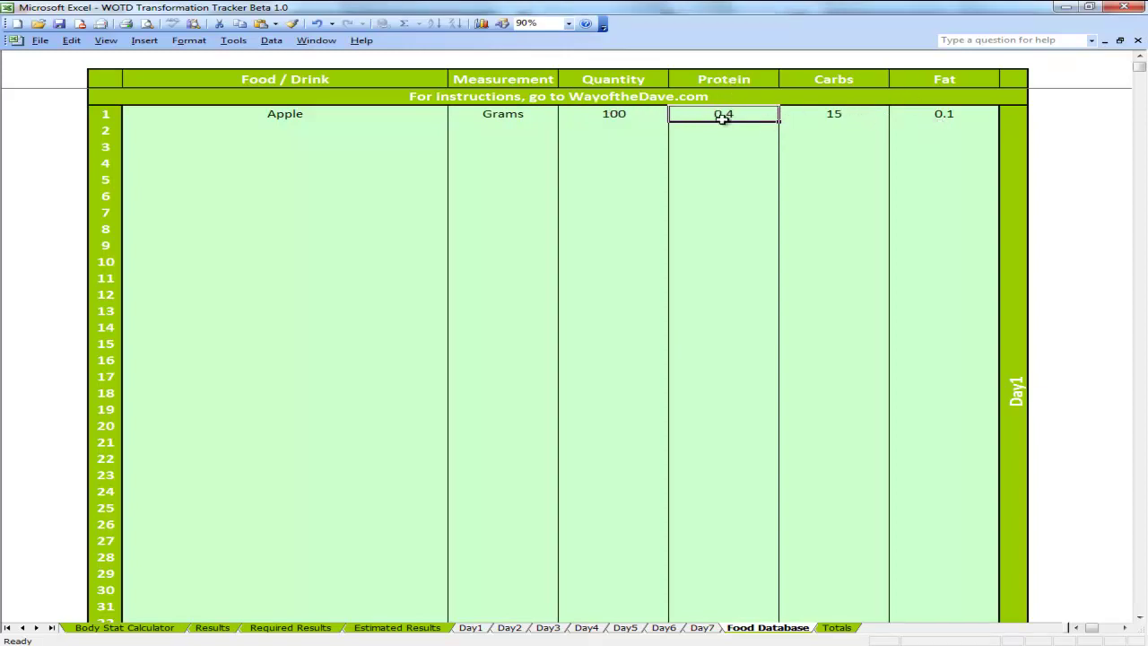
left_click_drag(716, 115, 928, 117)
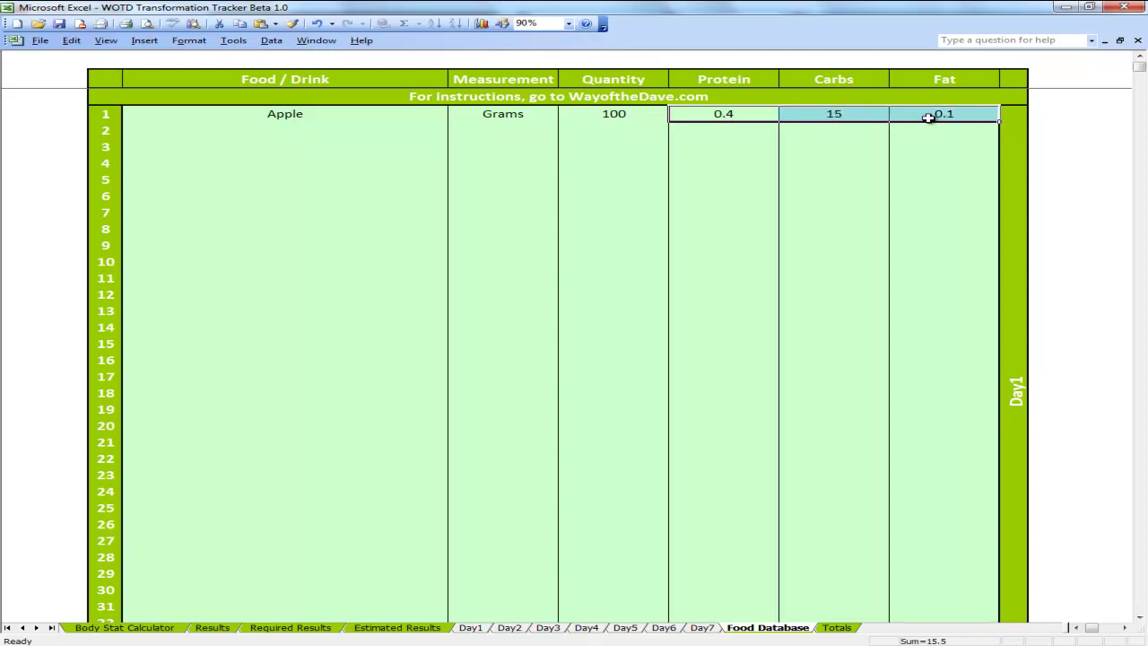
left_click(687, 128)
left_click(294, 127)
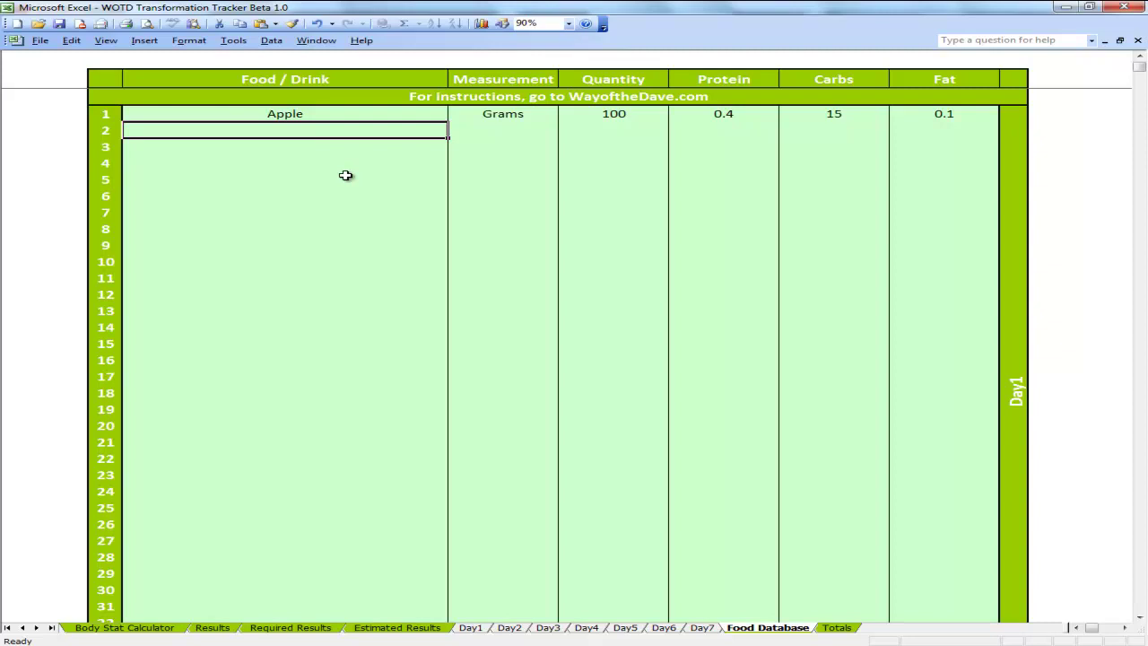
Step: Review how the Apple entry's protein, carbs and fat values relate to its quantity
left_click_drag(694, 113, 918, 113)
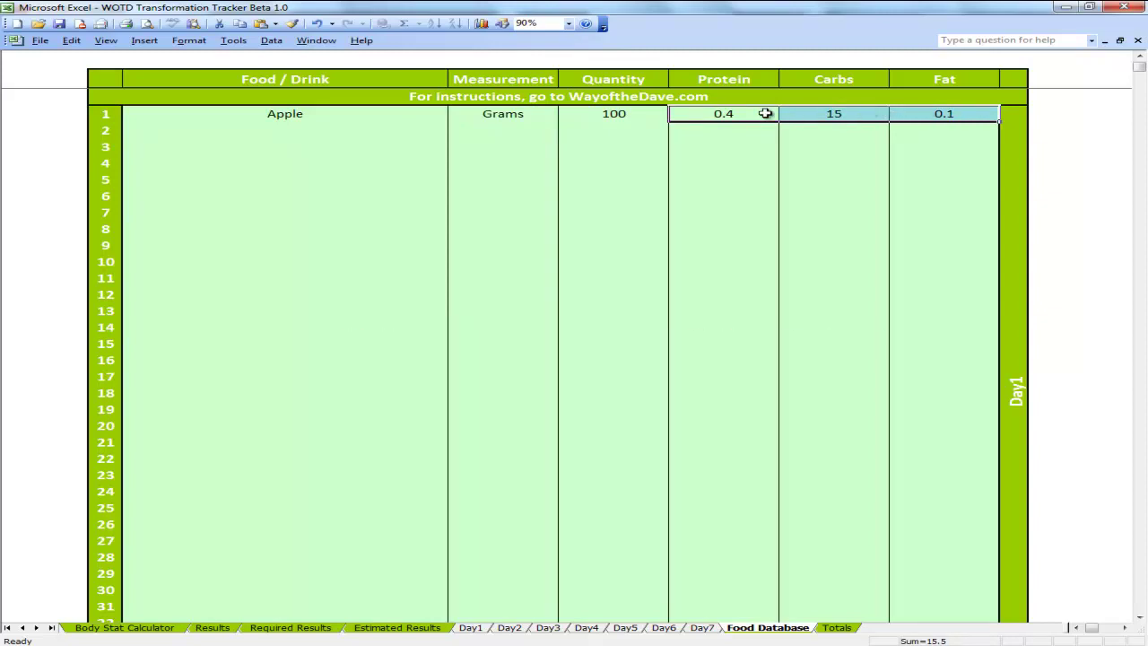
left_click(735, 113)
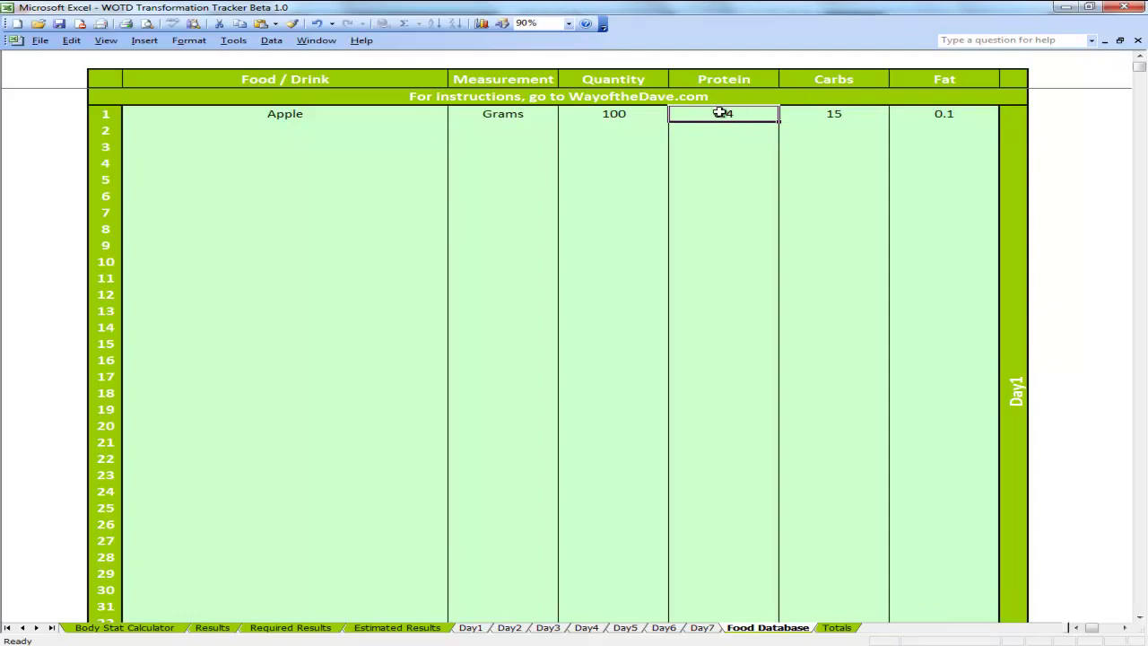
left_click_drag(736, 113, 933, 113)
left_click(642, 117)
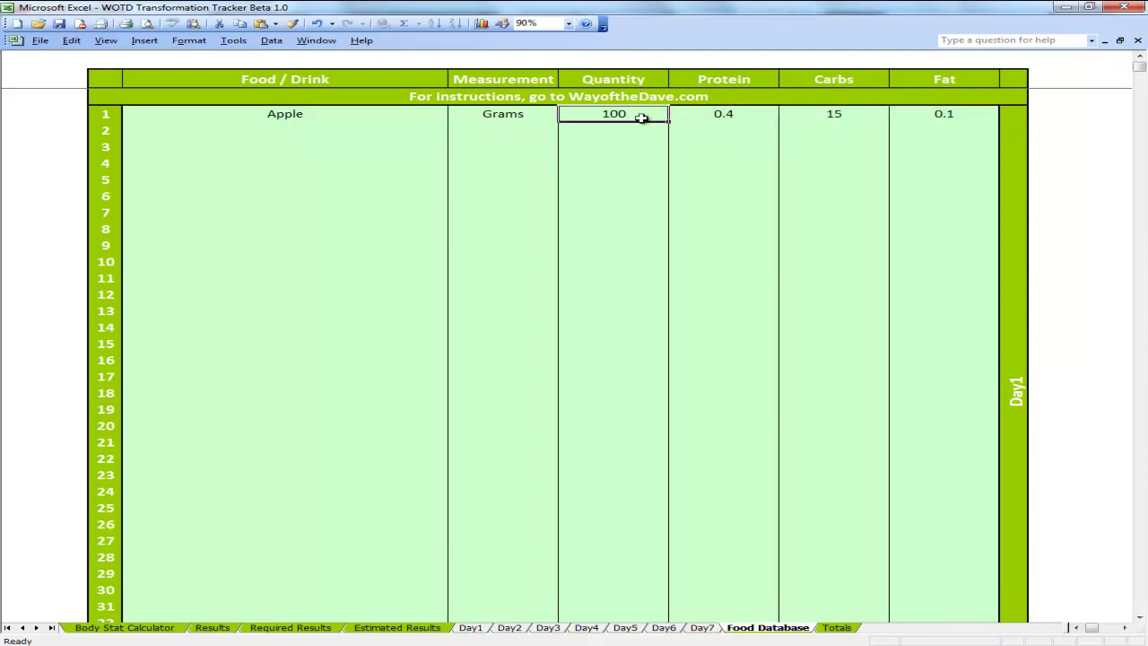
left_click(636, 125)
left_click_drag(718, 113, 829, 113)
left_click_drag(631, 113, 909, 111)
left_click(342, 126)
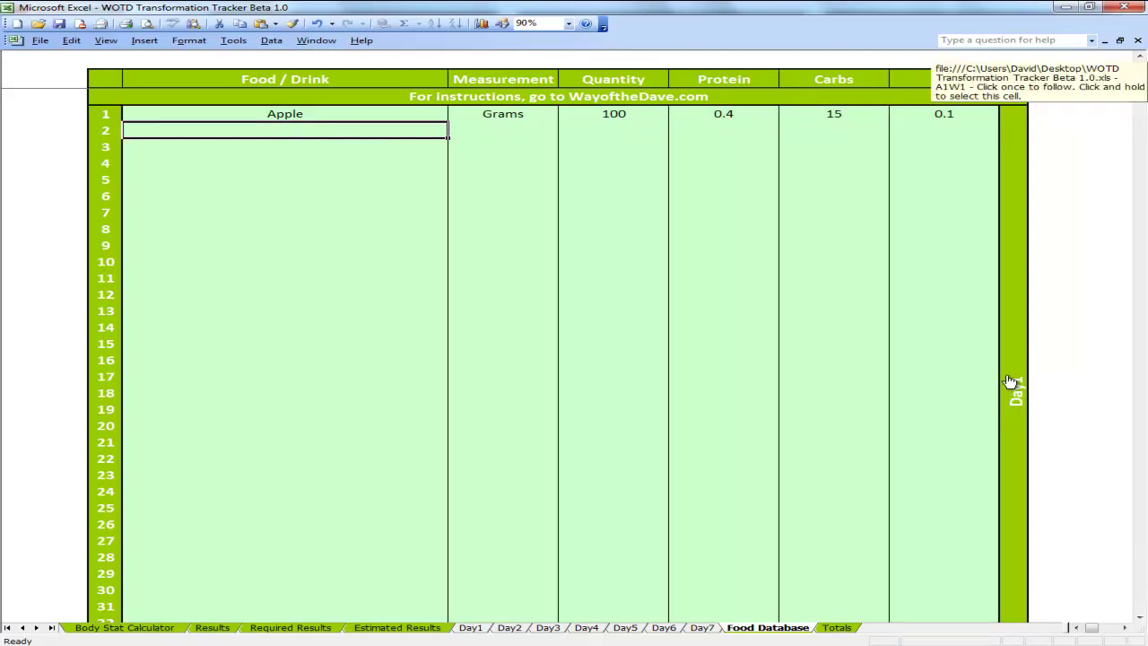
Step: Follow the database's Day1 link to the Day1 sheet and return through its DATABASE REFERENCES link
left_click(474, 630)
left_click(758, 628)
scroll(1003, 330, "down", 3)
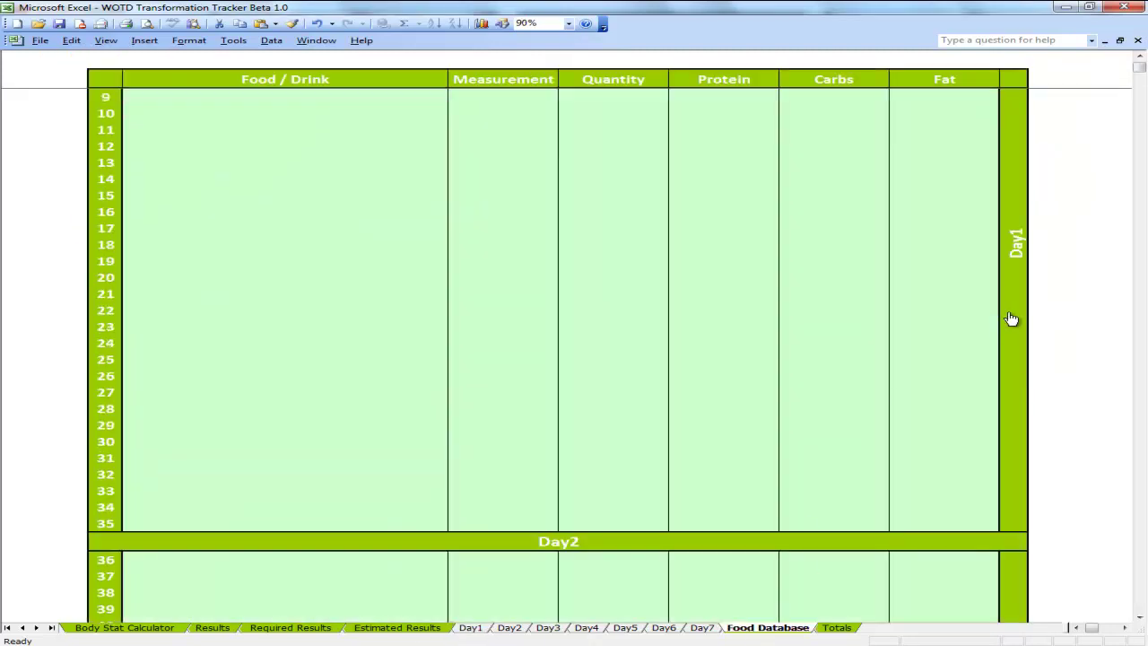
left_click(1010, 241)
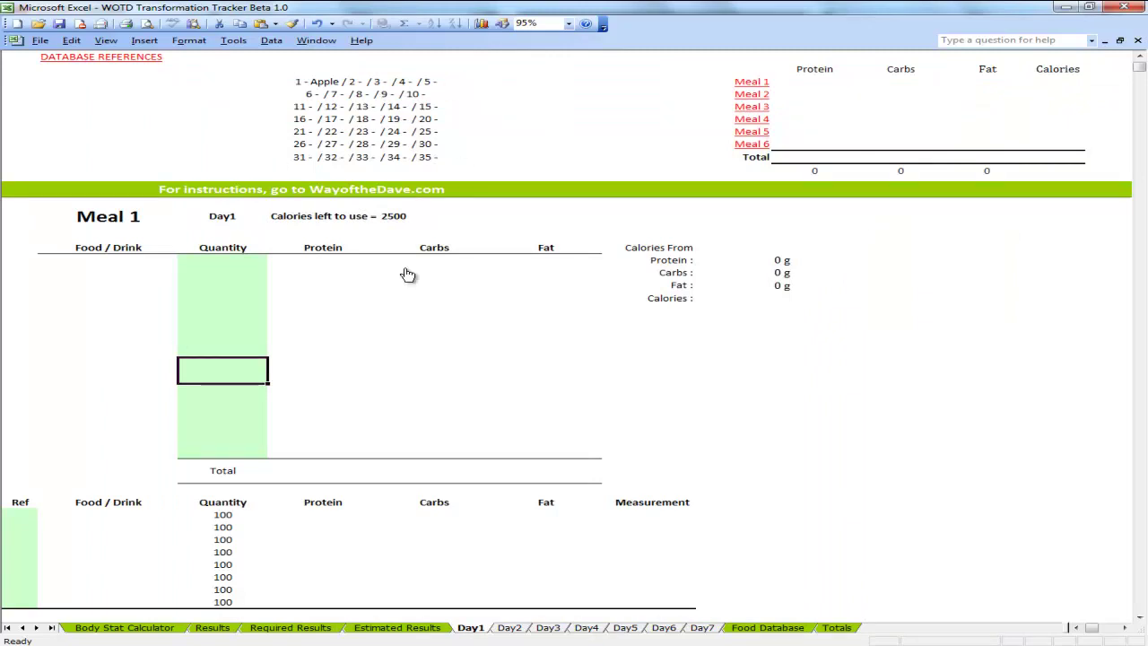
left_click(72, 59)
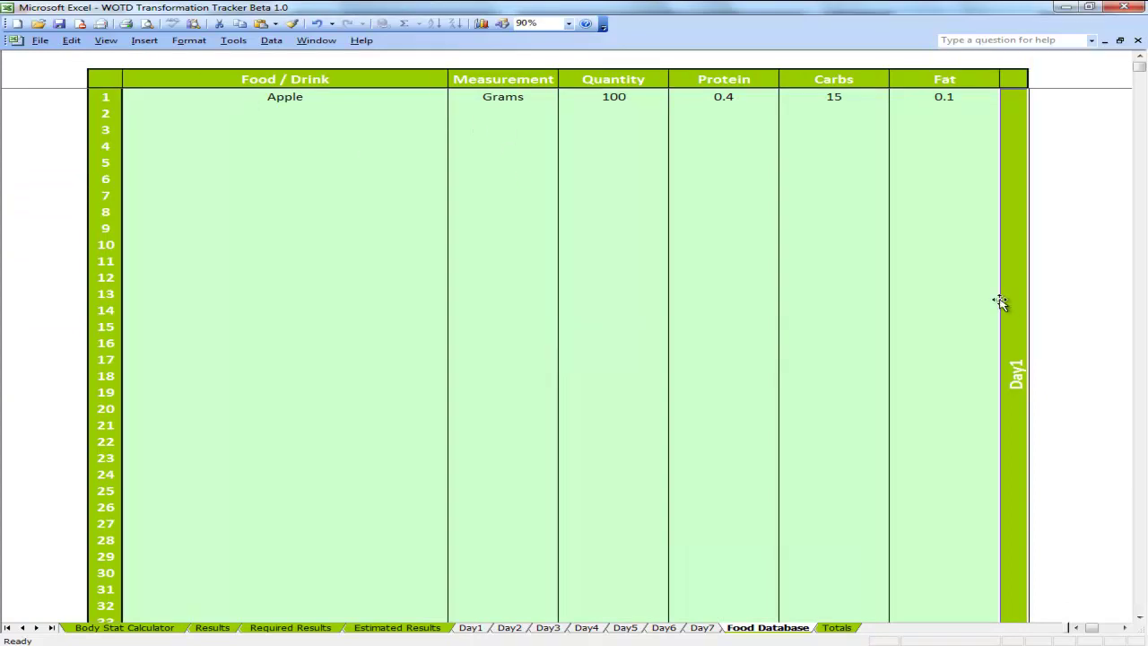
Step: Examine the Day2 section of the food database from row 36, and follow its heading link to the Day2 sheet
scroll(801, 238, "down", 10)
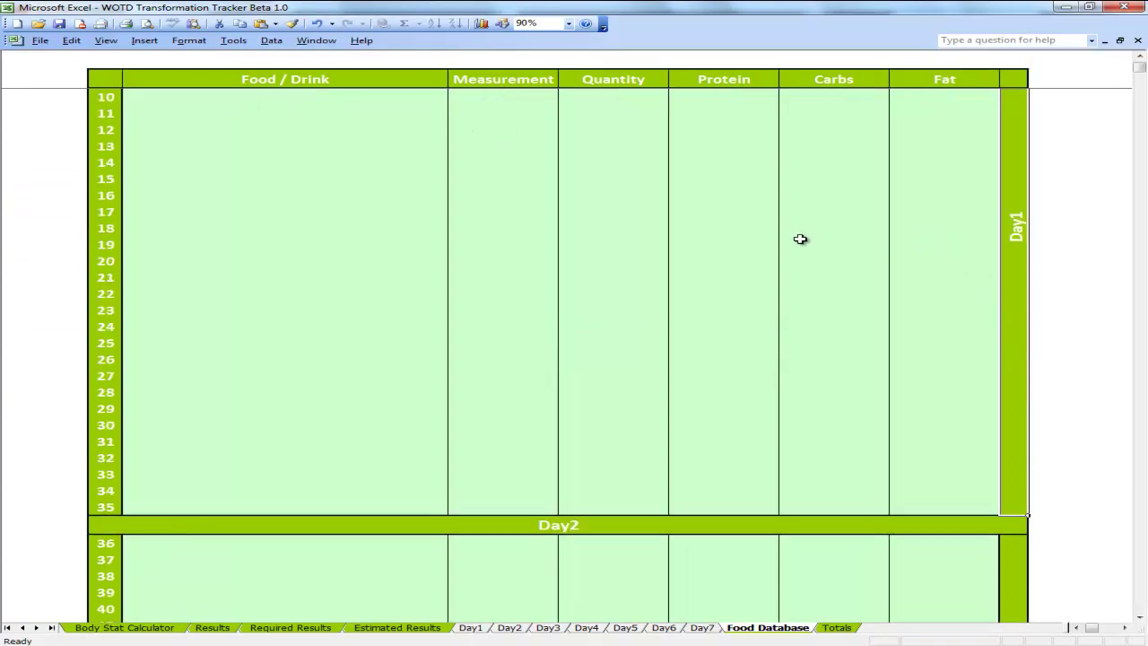
scroll(780, 238, "down", 3)
scroll(769, 238, "up", 3)
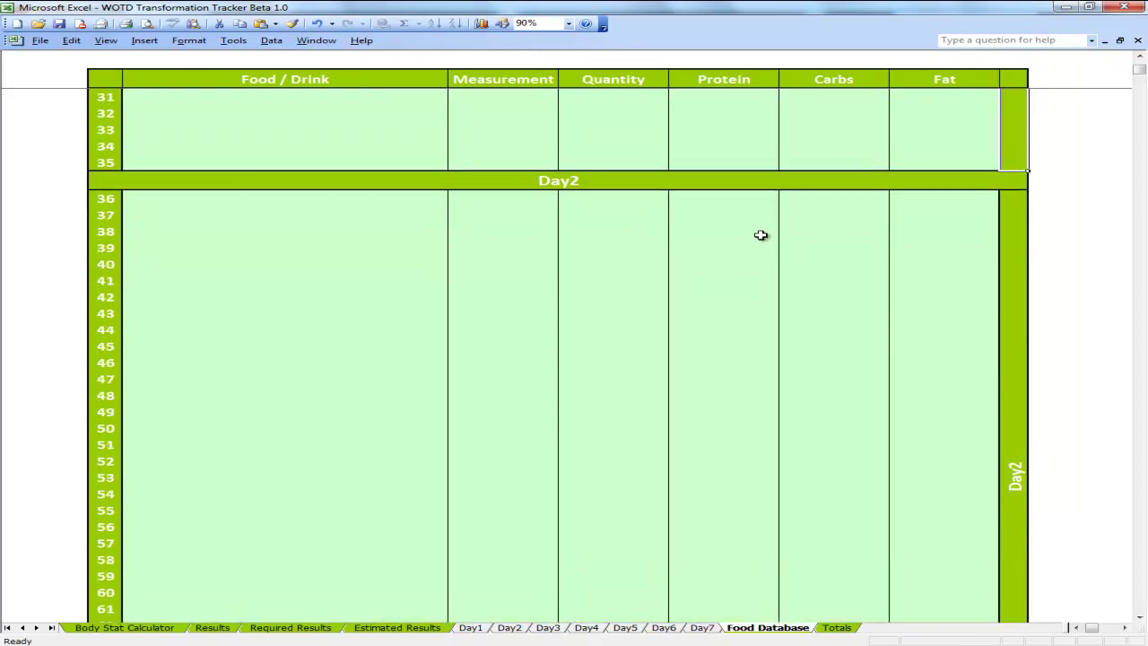
scroll(241, 215, "down", 1)
left_click_drag(197, 153, 351, 369)
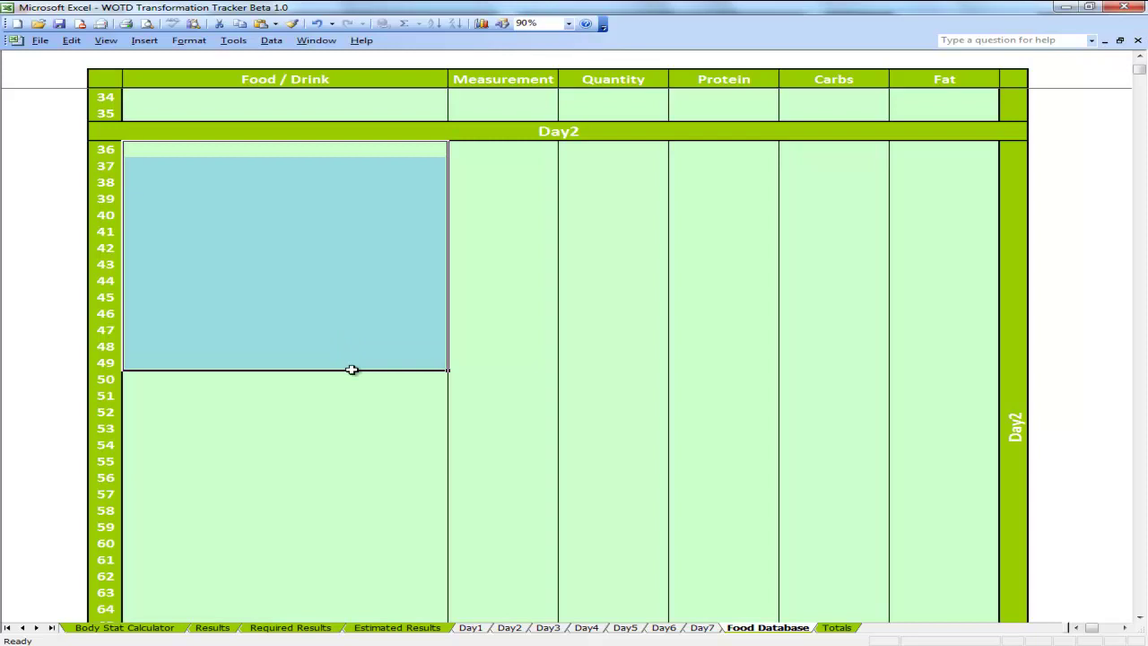
left_click(270, 148)
left_click(577, 133)
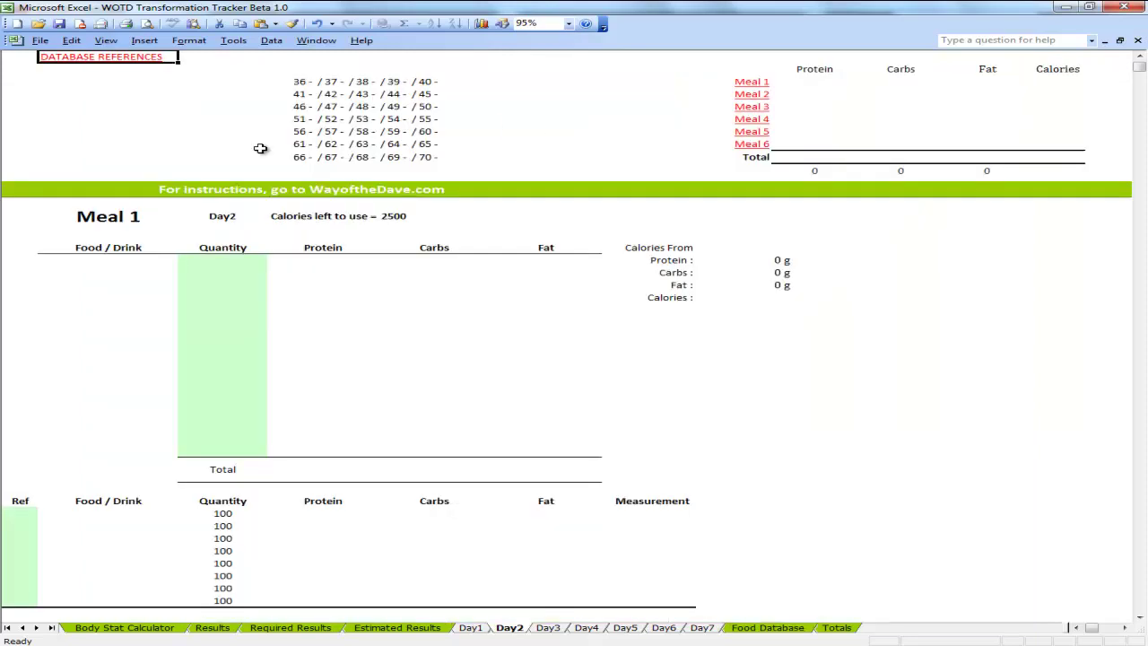
Step: Return from the Day2 sheet to its database section, review the entry rows and follow the vertical Day2 link
left_click(132, 62)
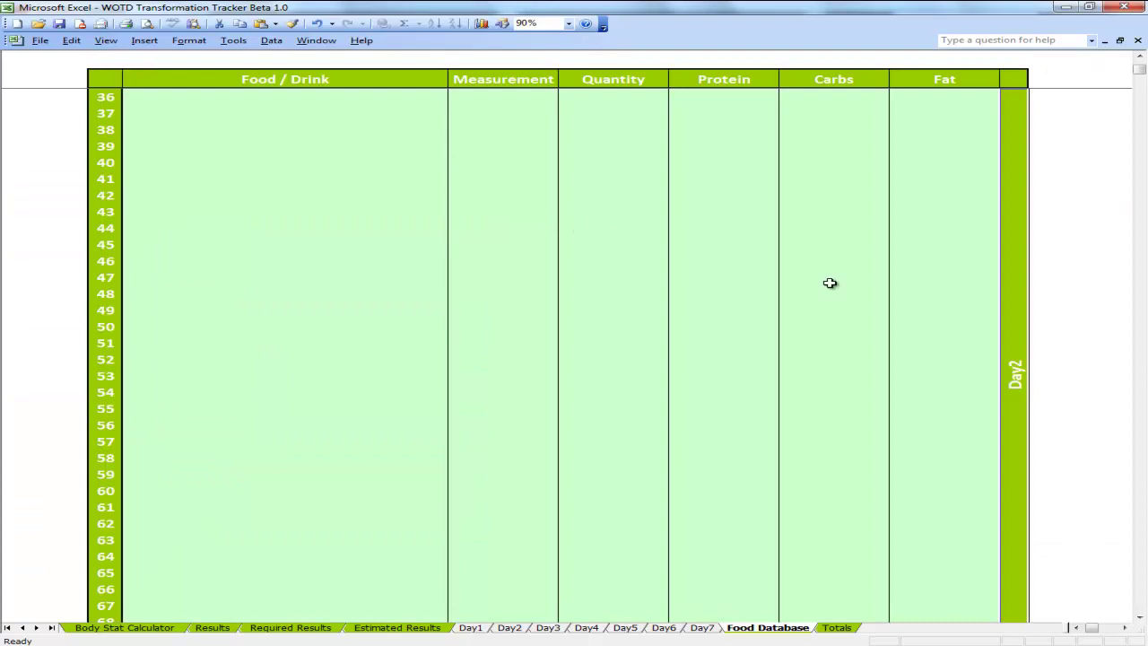
scroll(803, 244, "up", 1)
left_click_drag(225, 151, 902, 257)
left_click(1025, 411)
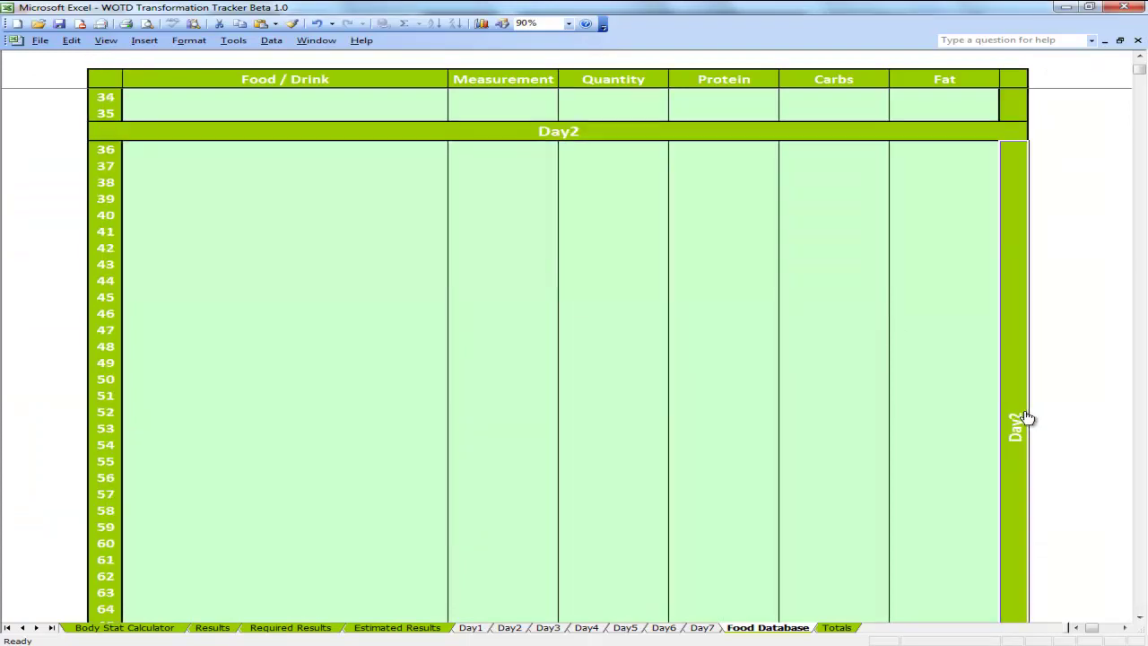
Step: Open the Day1 sheet, follow its DATABASE REFERENCES link and review the Apple row in the Day1 section
left_click(467, 629)
left_click(149, 59)
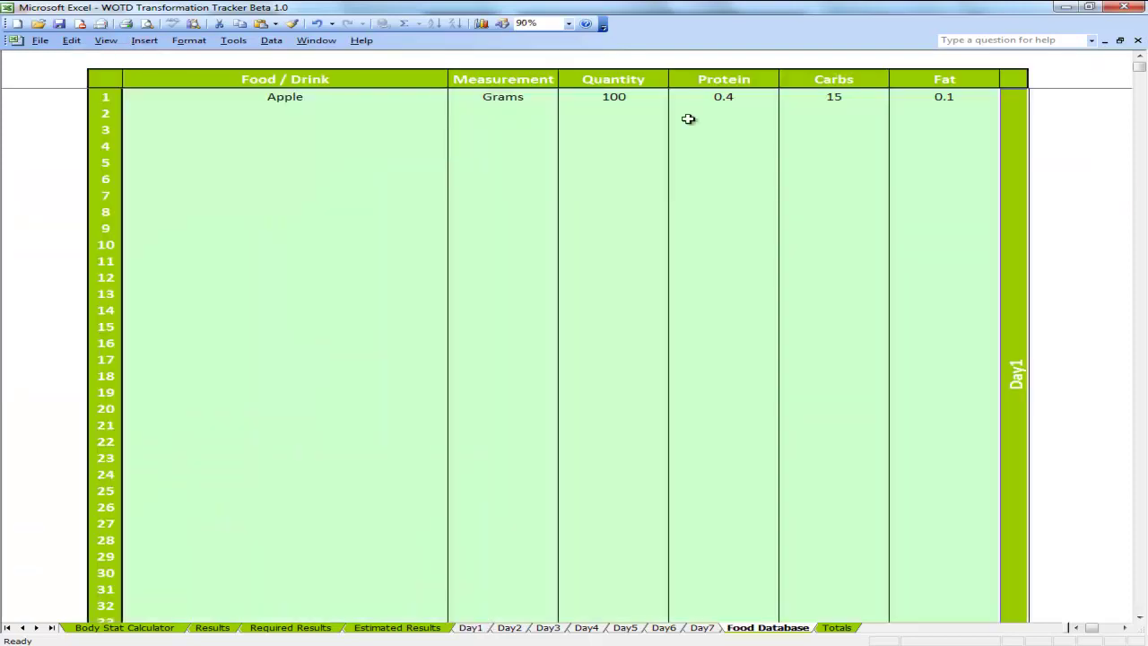
left_click_drag(251, 115, 909, 115)
left_click(902, 133)
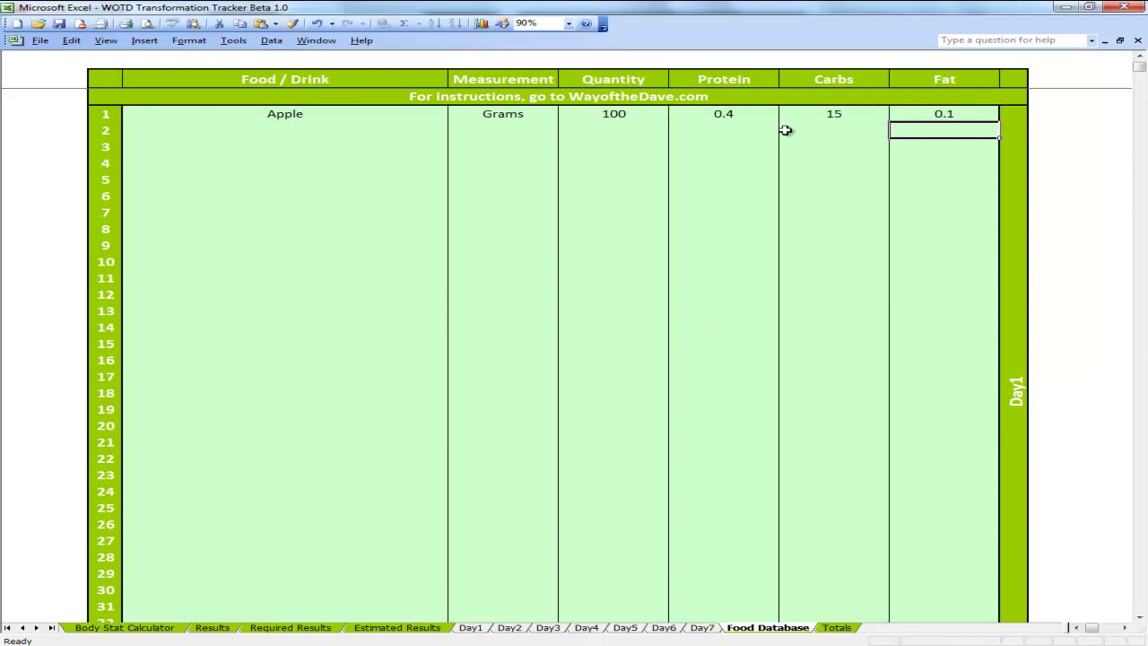
left_click(288, 114)
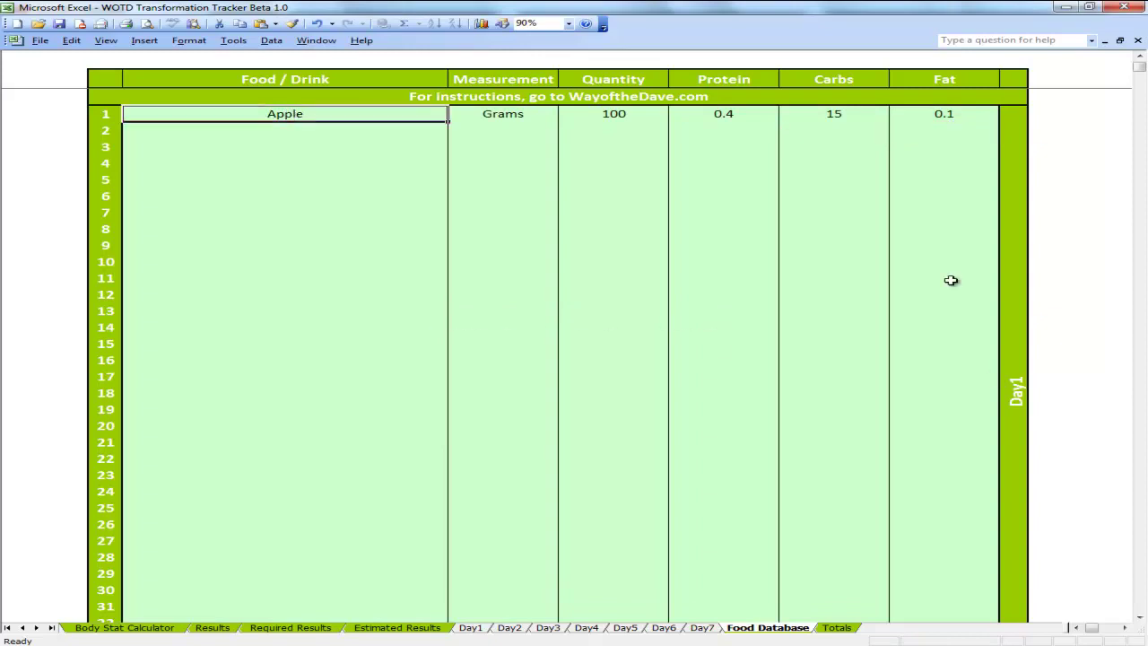
Step: Follow the Day1 link to the Day1 sheet and log Apple in Meal 1 with reference 1 and quantity 50
left_click(1015, 388)
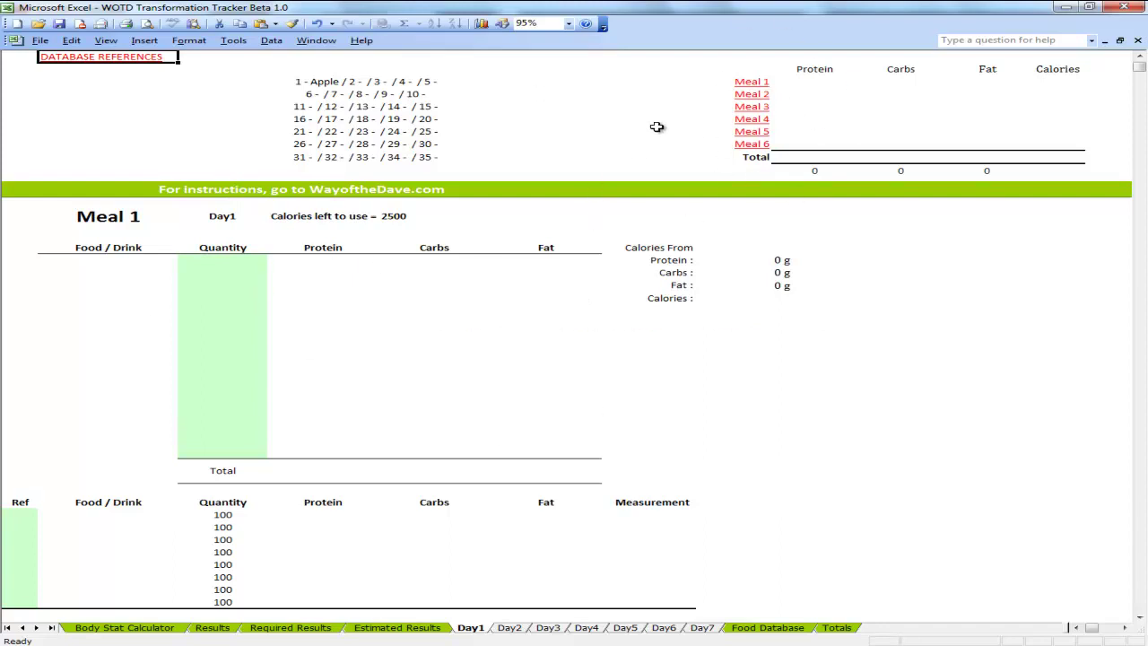
left_click(210, 263)
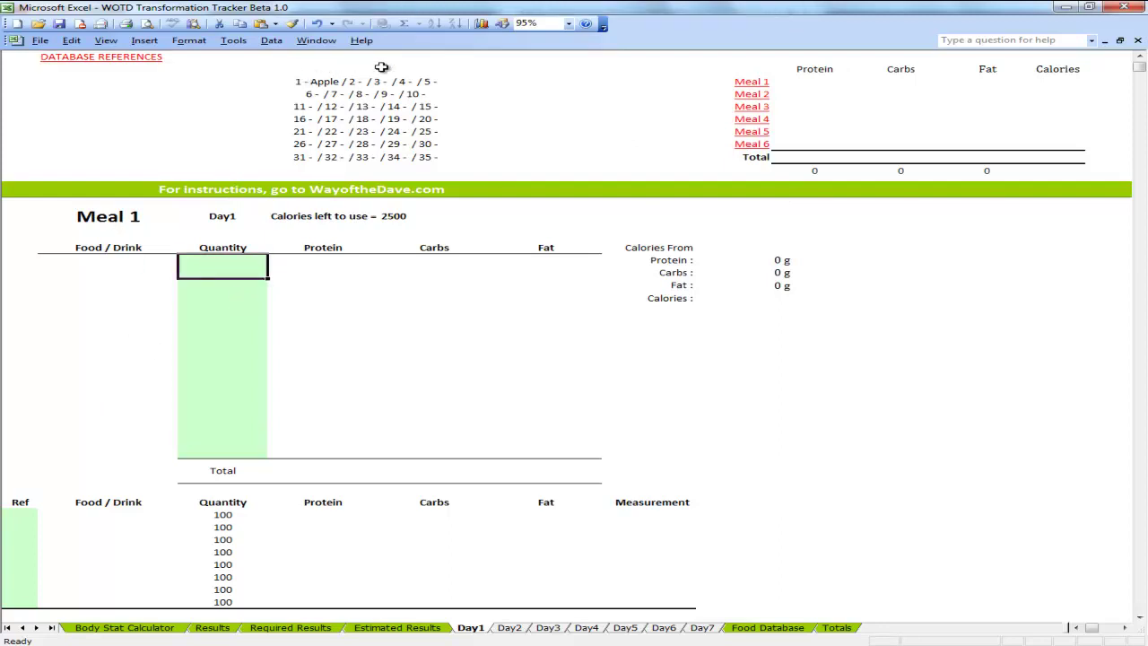
left_click(26, 516)
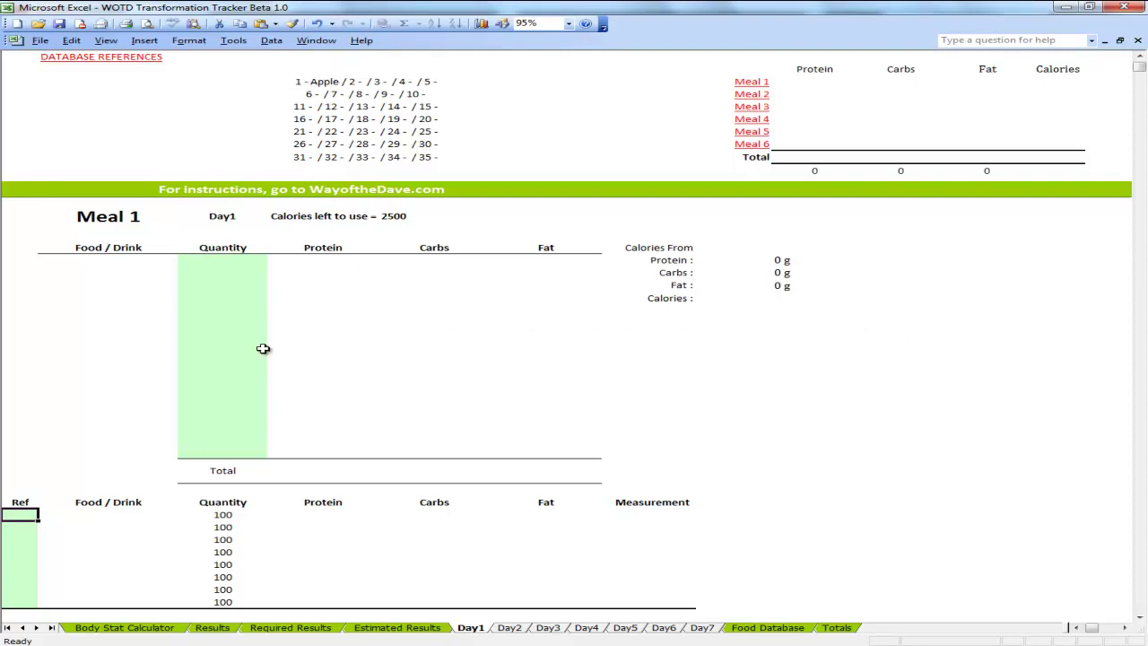
type("1")
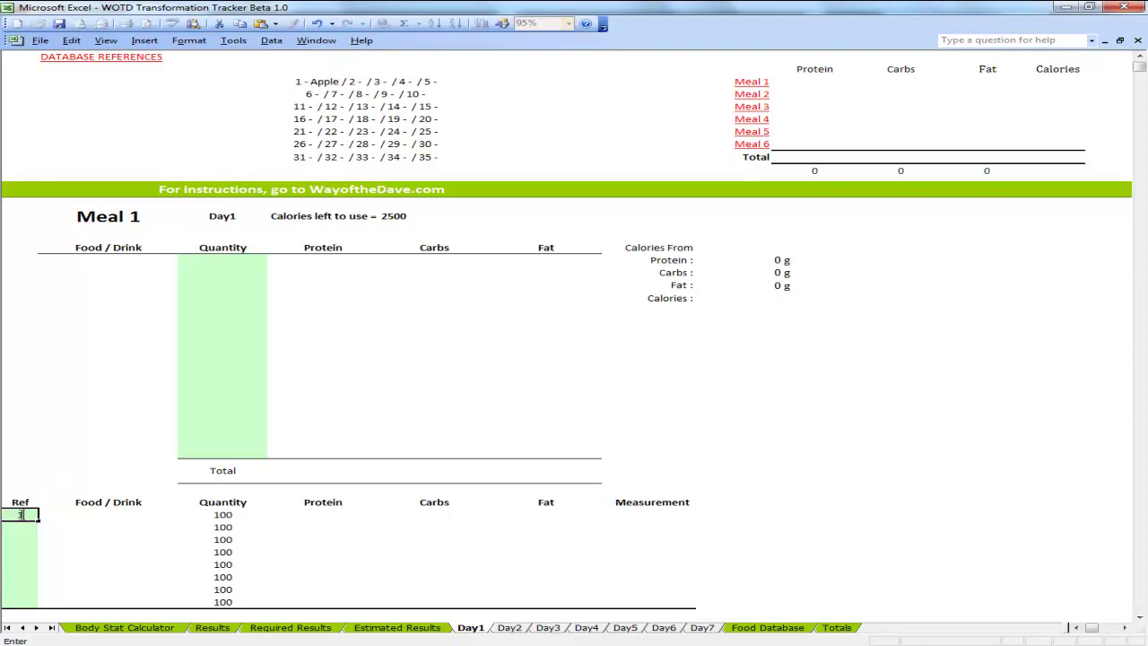
left_click(209, 263)
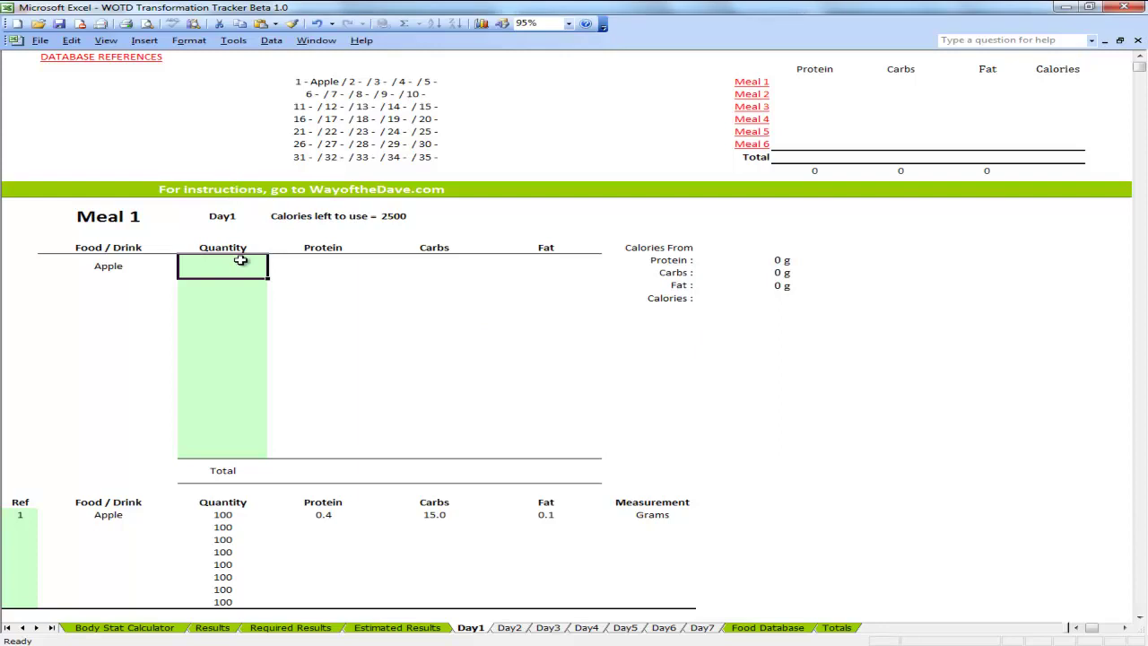
type("50")
key("Return")
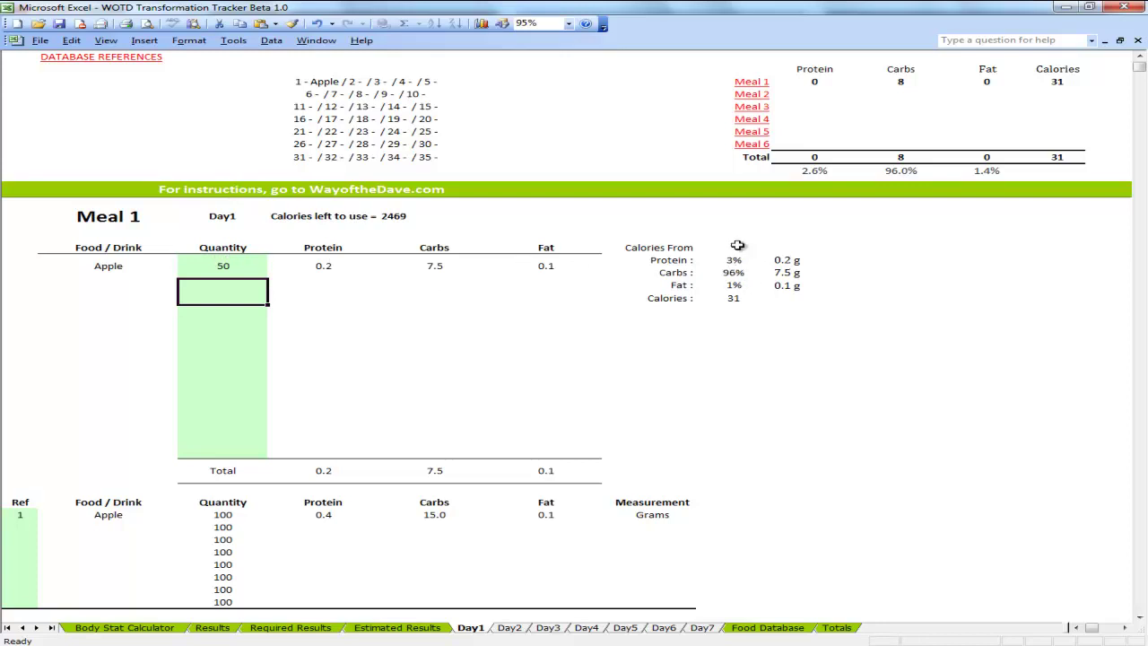
Step: Add two more Apple entries to Meal 1 using reference 1 and a quantity of 50 each
left_click(23, 524)
type("1")
key("Return")
type("1")
left_click(22, 564)
left_click(212, 285)
type("50")
key("Return")
type("5")
key("Return")
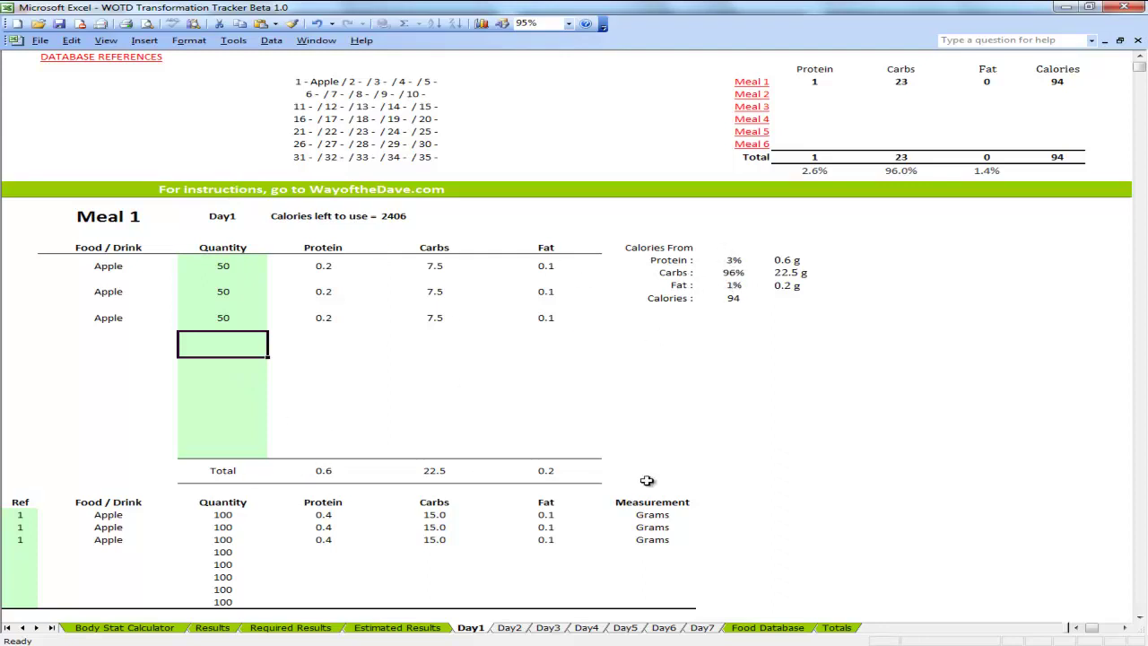
Step: Clear the quantities and references of the second and third Apple entries in Meal 1
left_click_drag(222, 285, 216, 343)
key("Delete")
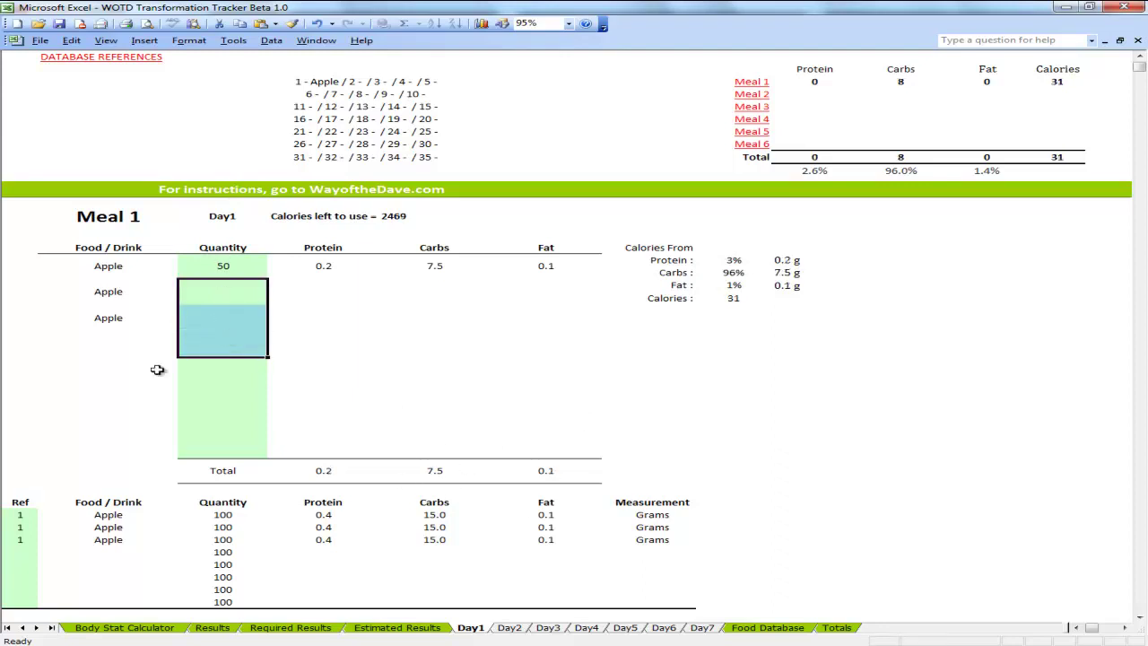
left_click_drag(20, 527, 17, 546)
key("Delete")
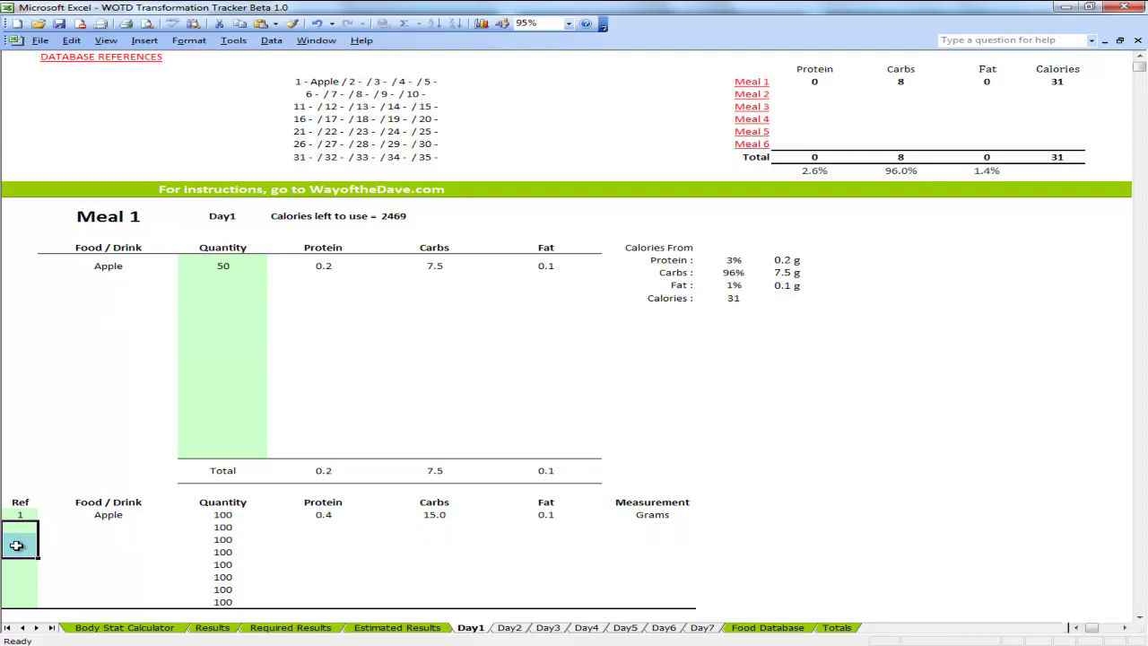
left_click(223, 280)
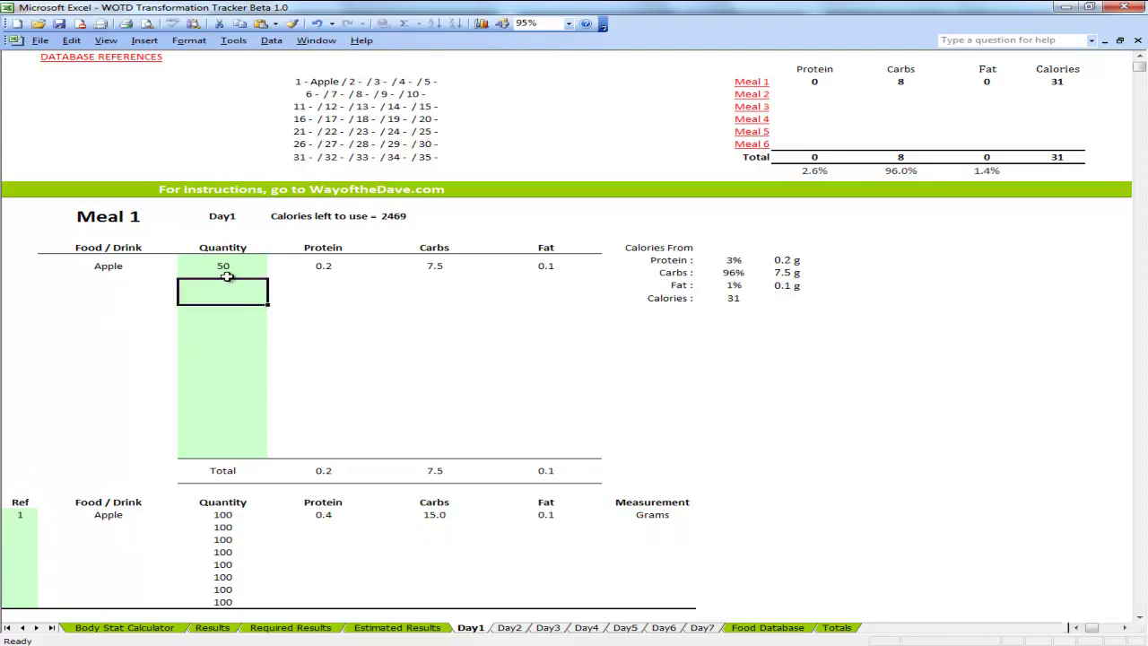
Step: Return to the Day1 section of the food database and add Oats in row 2, measured in Grams
left_click(136, 58)
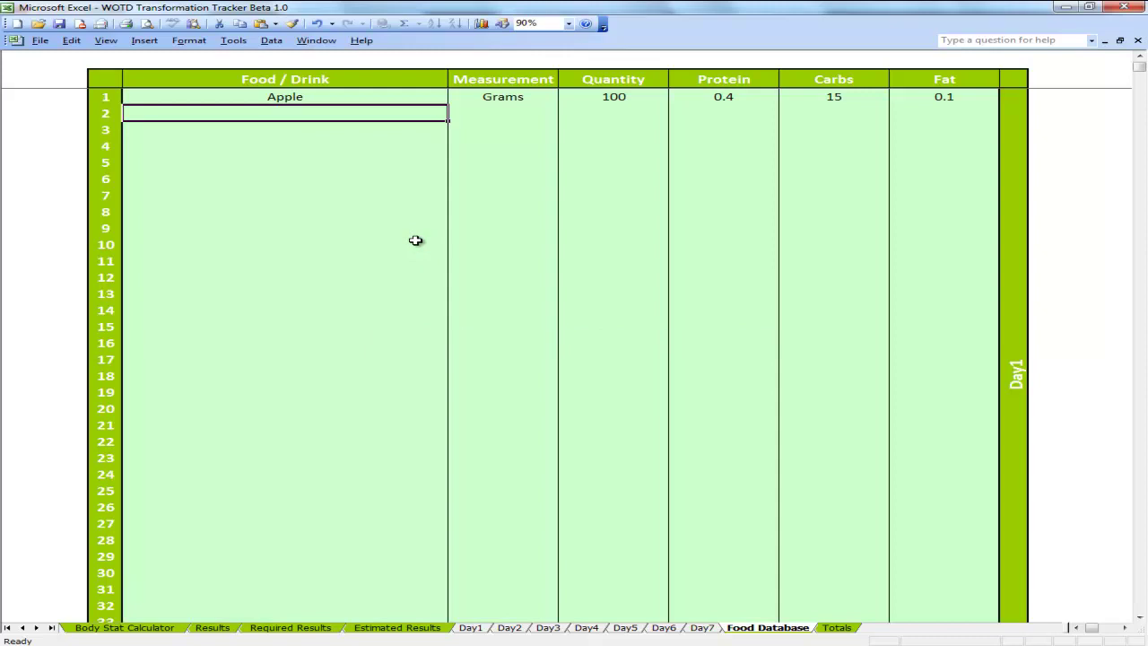
type("Oats")
key("Tab")
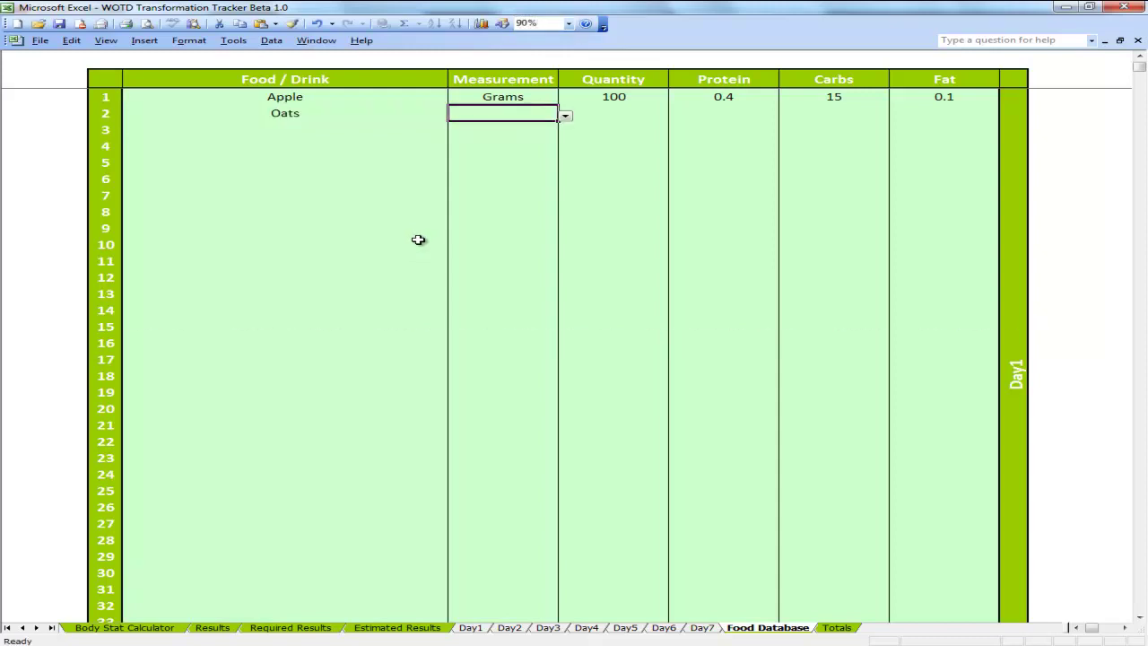
left_click(565, 116)
mouse_move(574, 164)
left_mouse_down()
mouse_move(569, 116)
mouse_move(526, 141)
mouse_move(569, 169)
mouse_move(567, 148)
left_mouse_up()
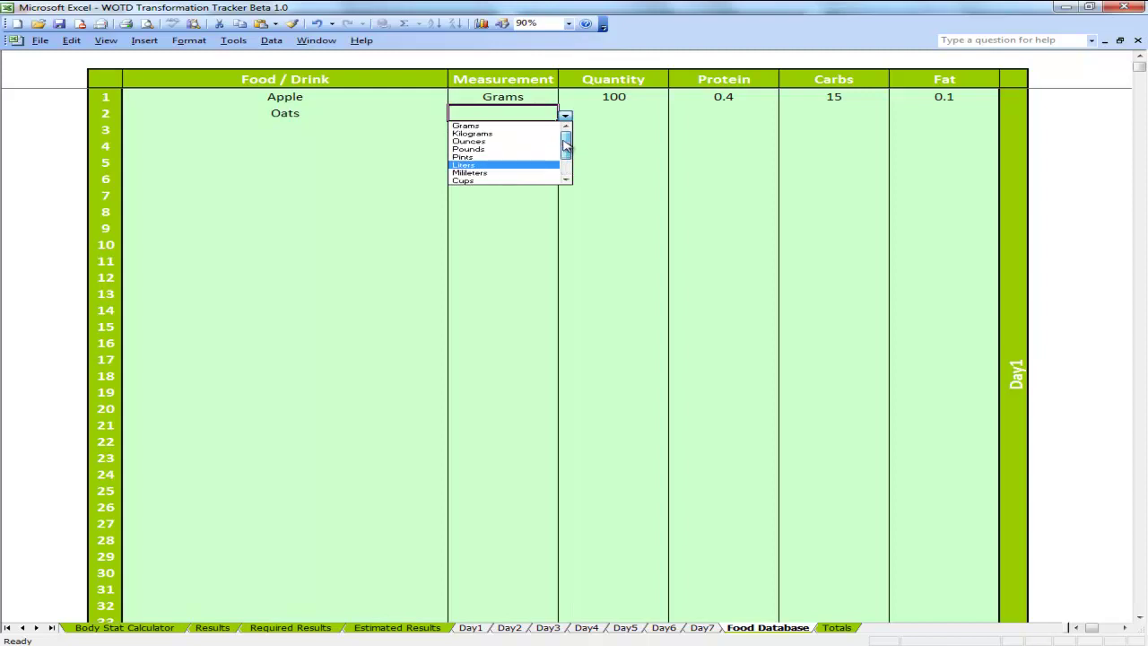
left_click(538, 125)
left_click(589, 103)
left_click(618, 119)
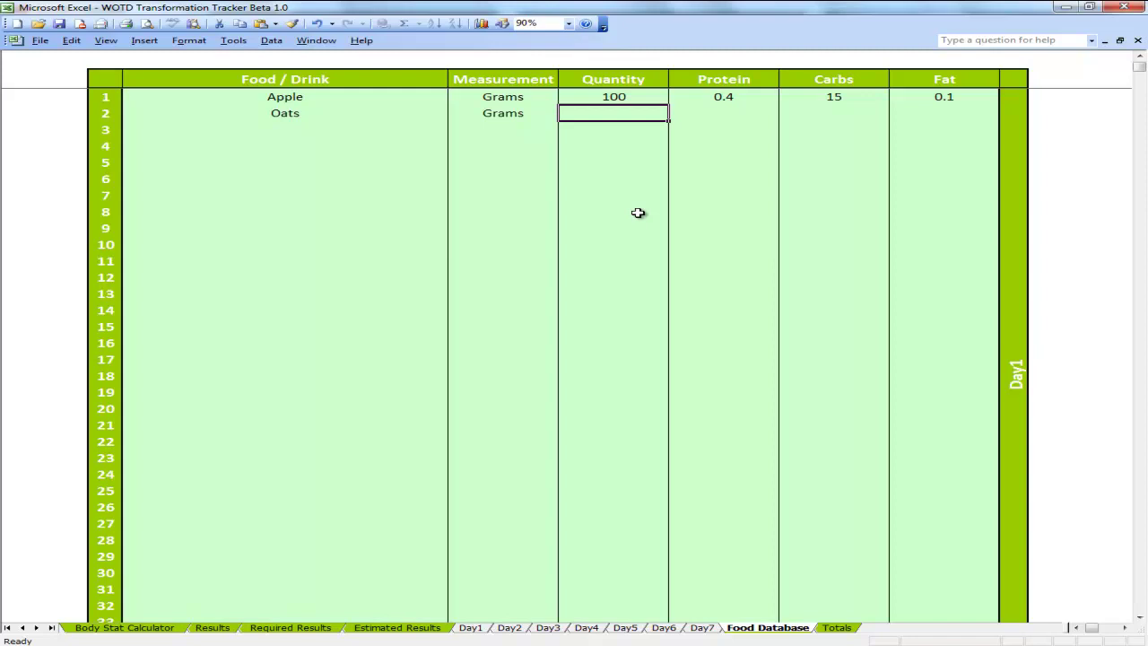
Step: Complete the Oats row with quantity 50, protein 3, carbs 20 and fat 2
type("50")
key("Return")
left_click(638, 113)
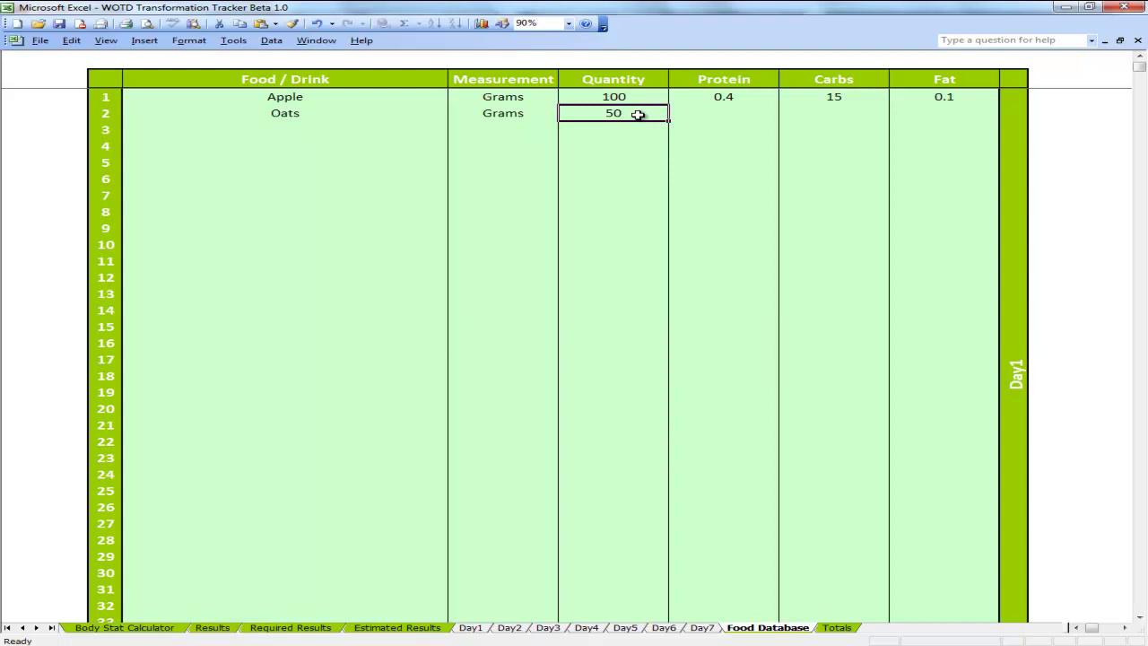
left_click(703, 109)
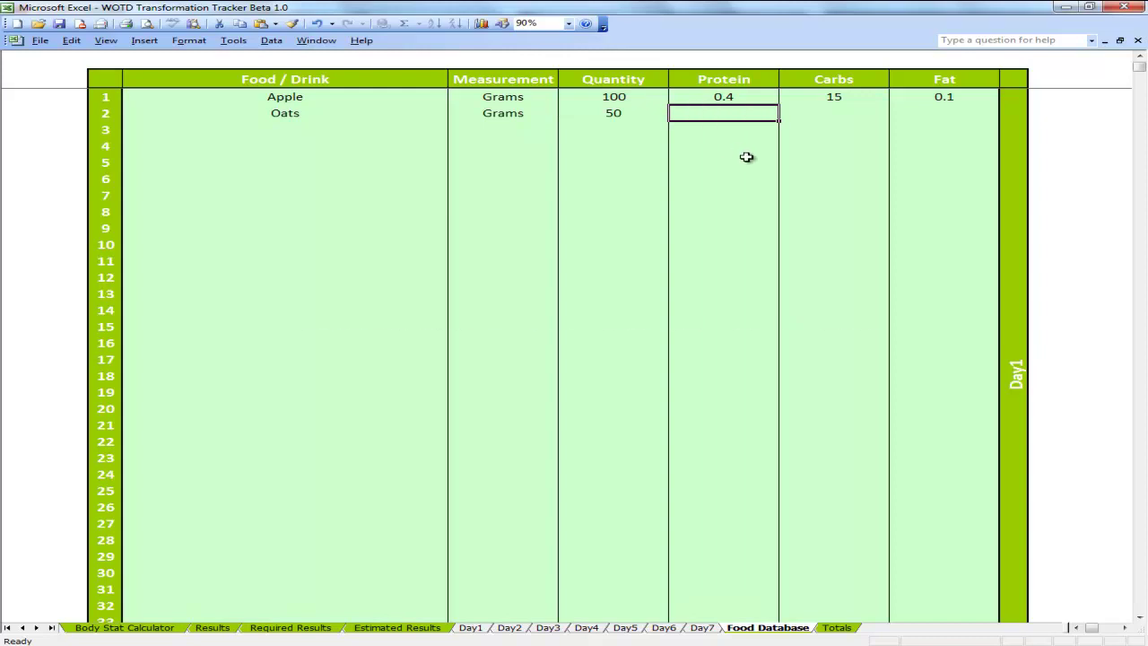
type("3")
key("Tab")
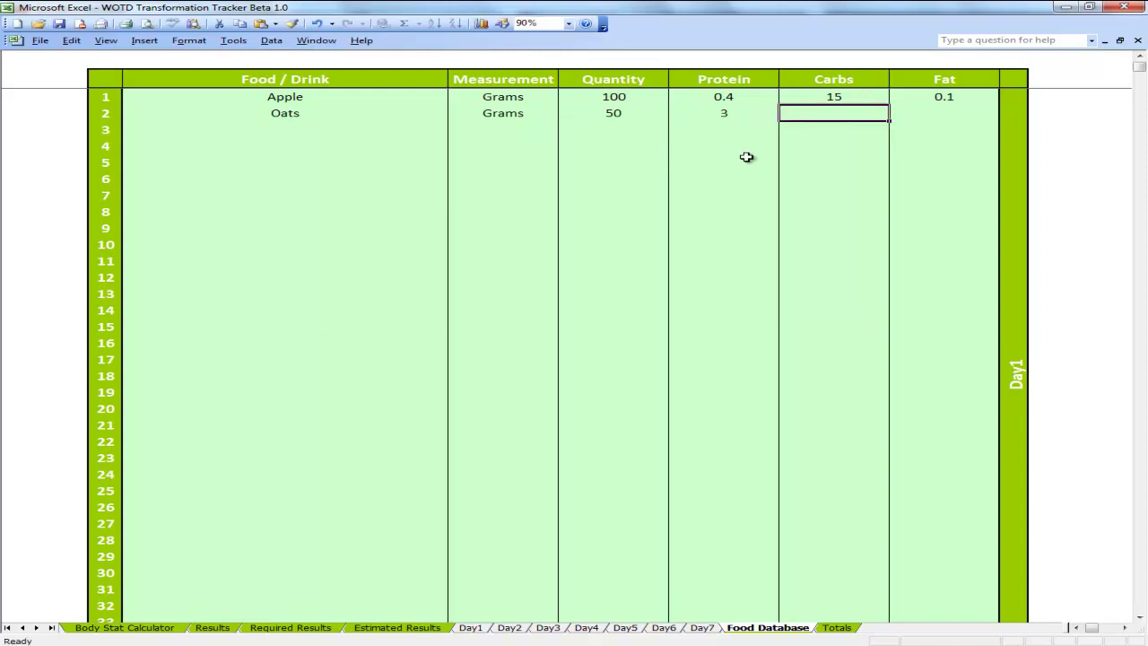
type("20")
key("Tab")
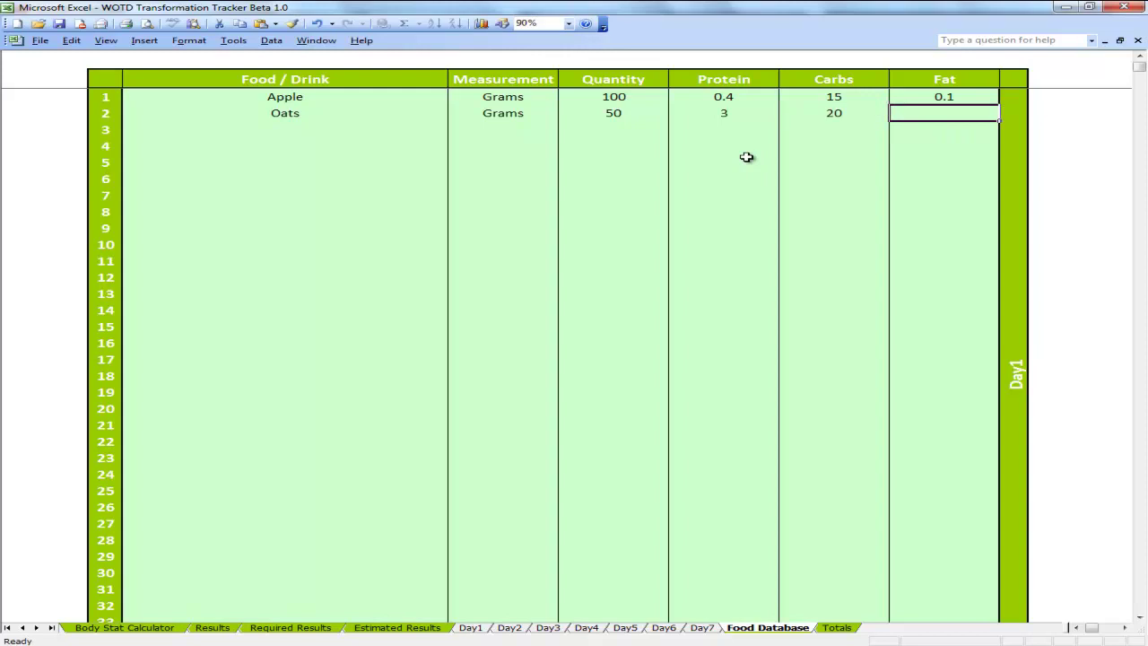
type("2")
key("Return")
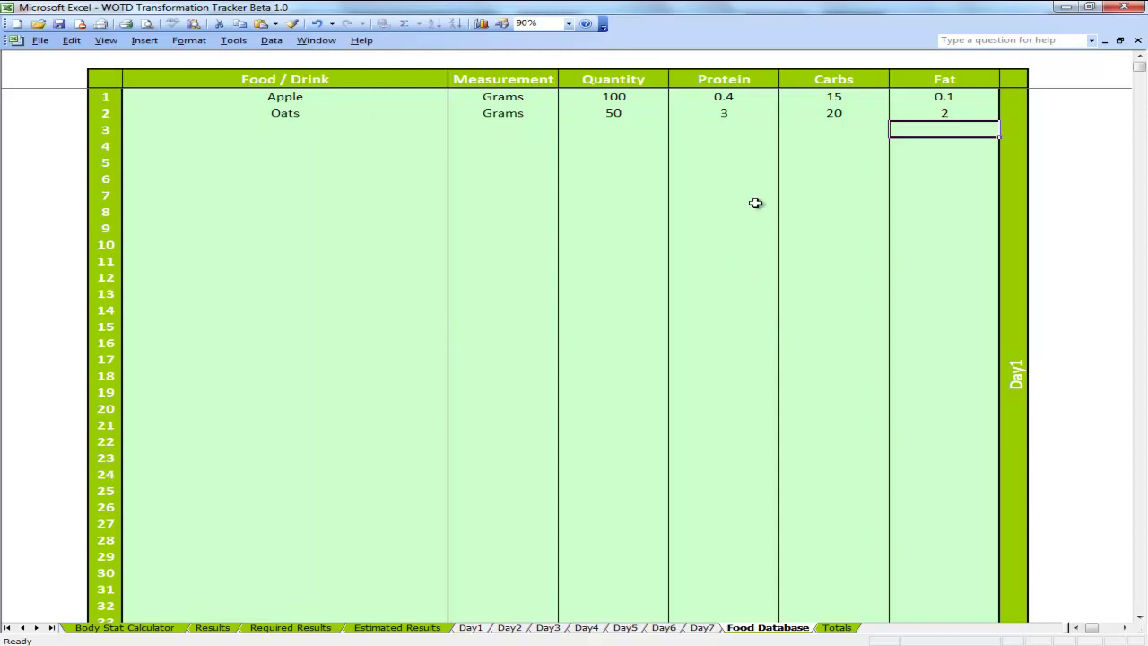
Step: Follow the Day1 link to the Day1 sheet and log Oats in Meal 1 with reference 2 and quantity 100
left_click(1012, 351)
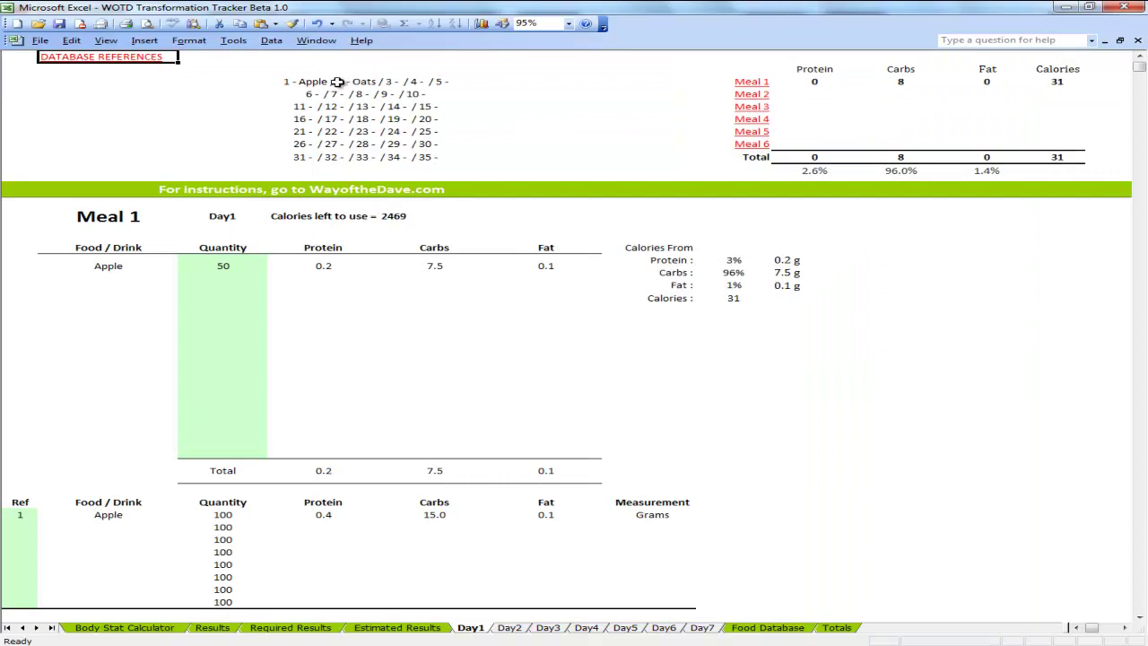
left_click(20, 529)
type("2")
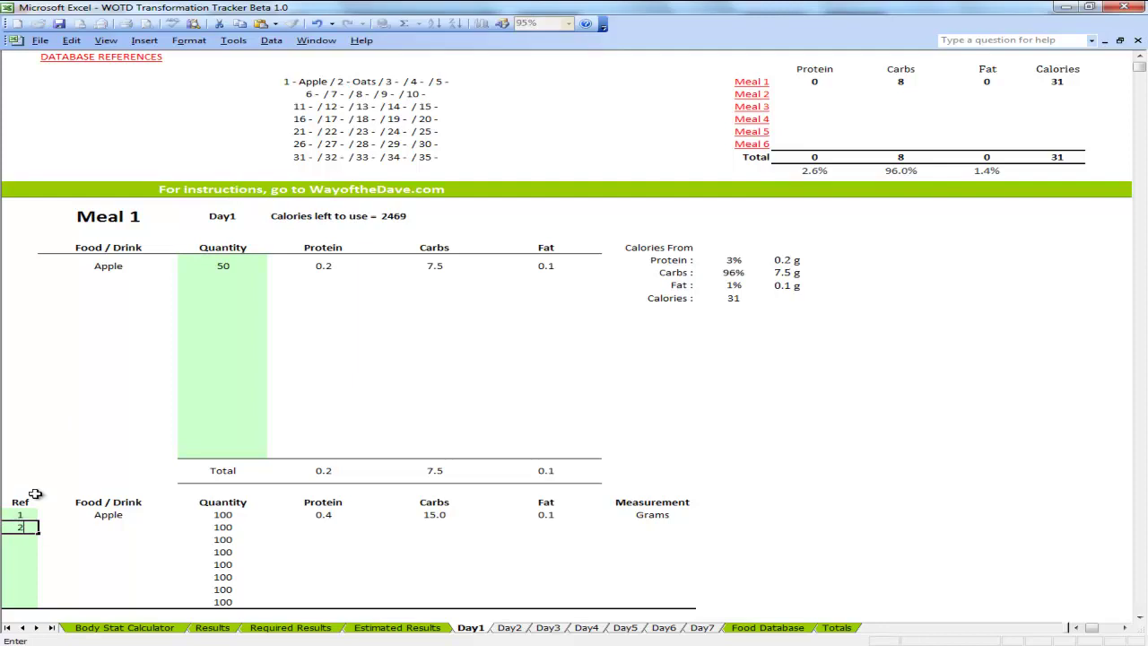
left_click(237, 292)
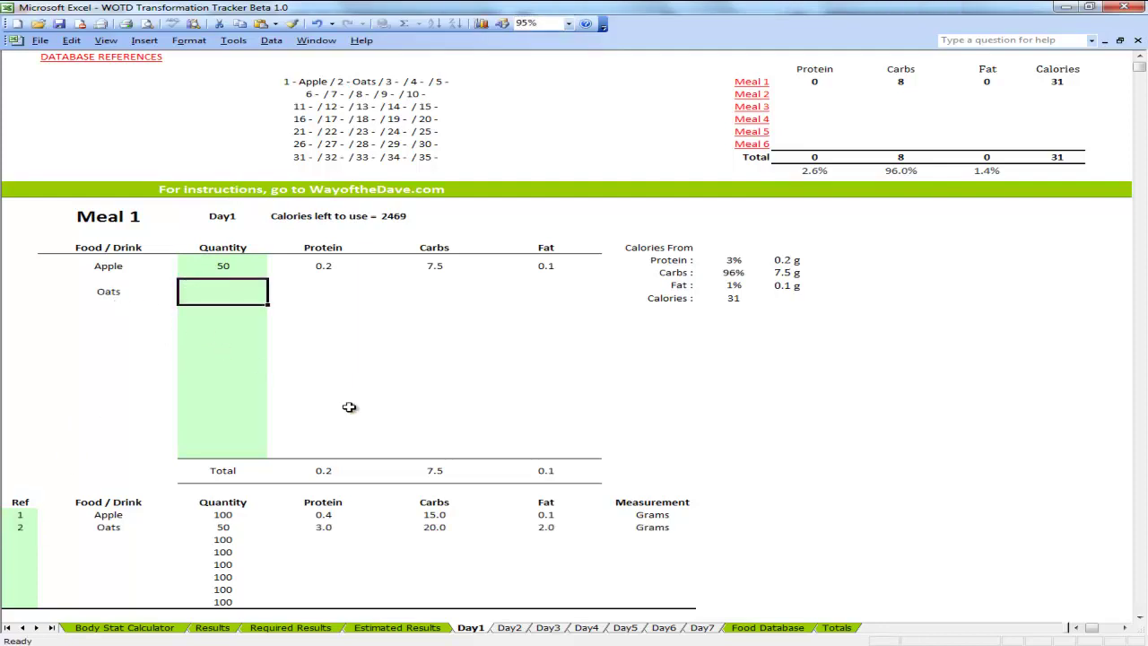
type("100")
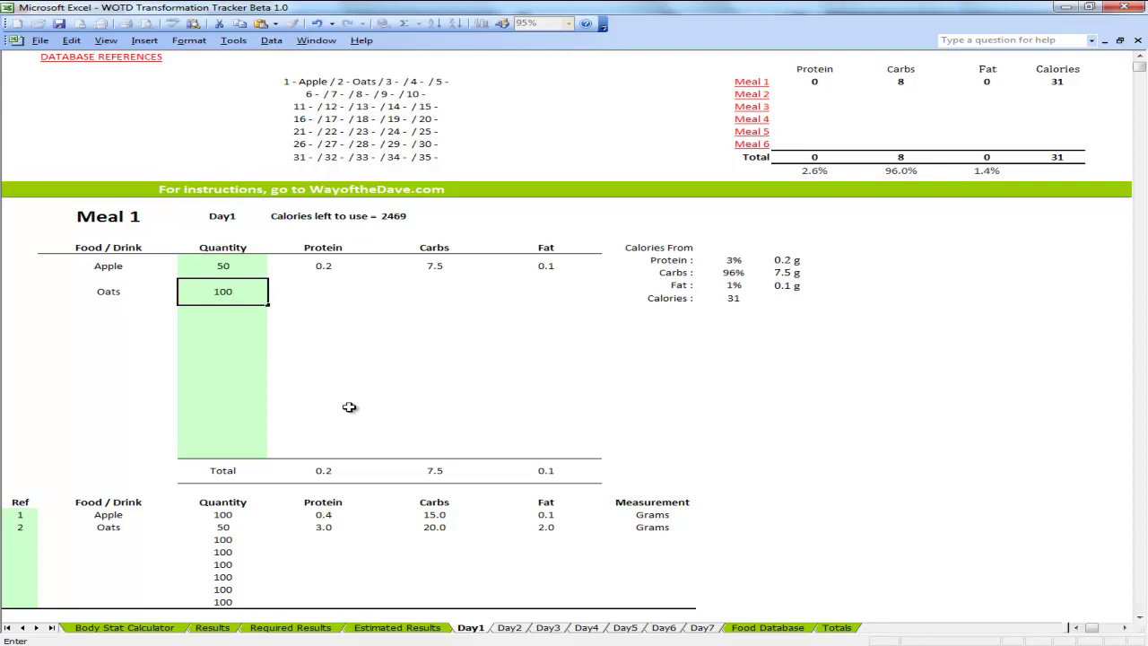
key("Return")
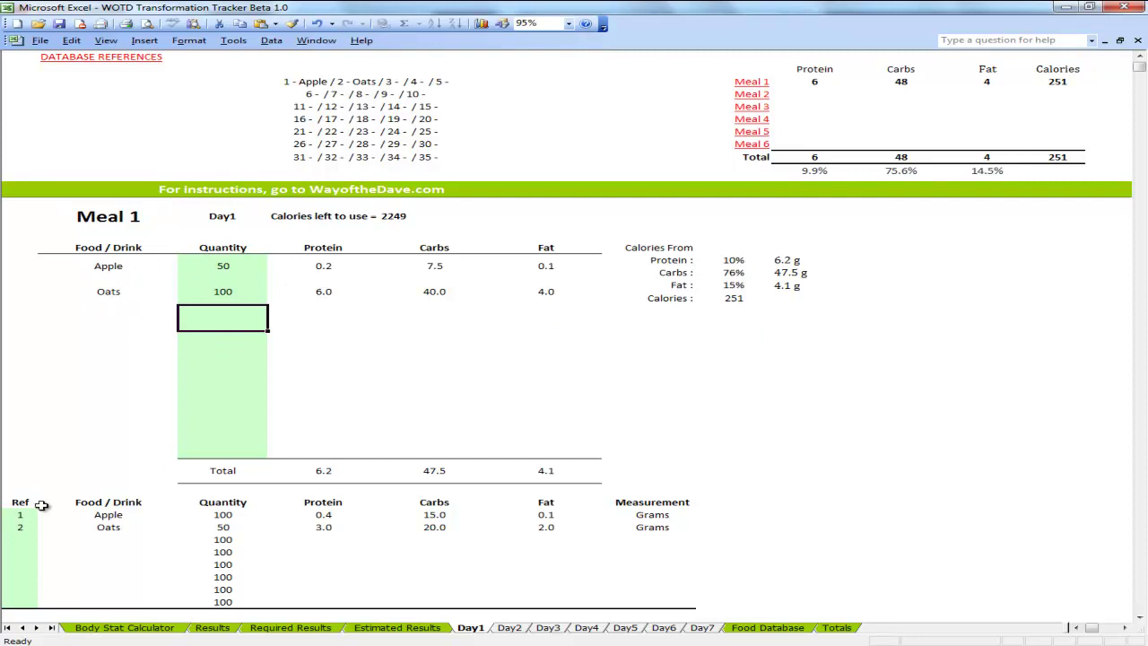
Step: Follow DATABASE REFERENCES back to the food database and add Milk in row 3, measured in Milileters
left_click(136, 57)
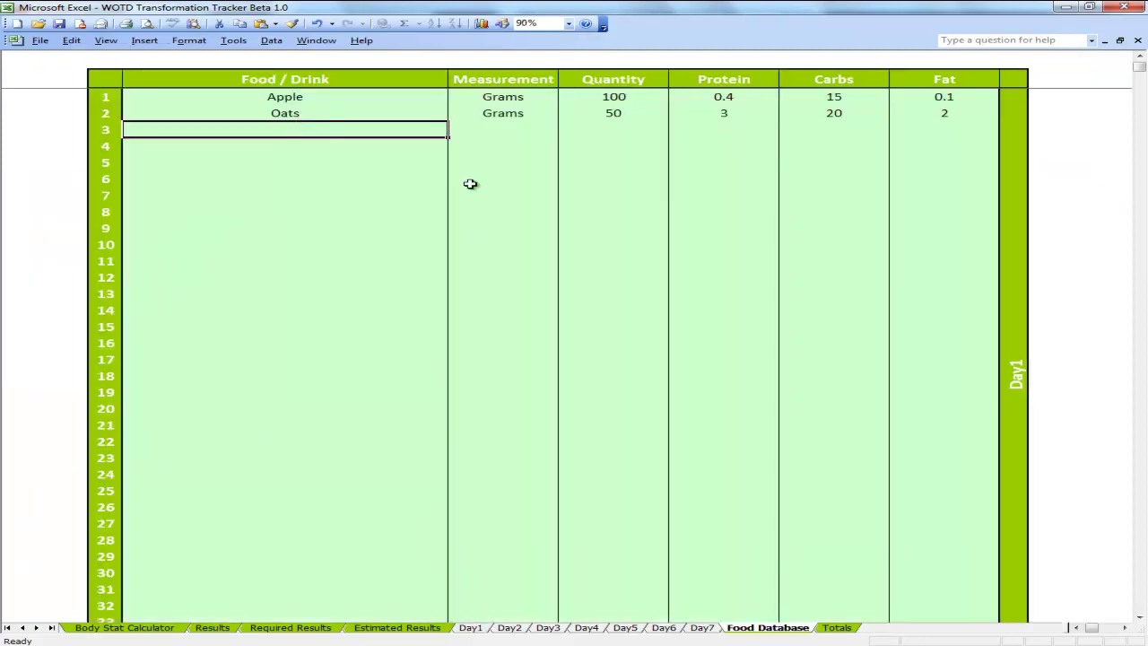
type("Milk")
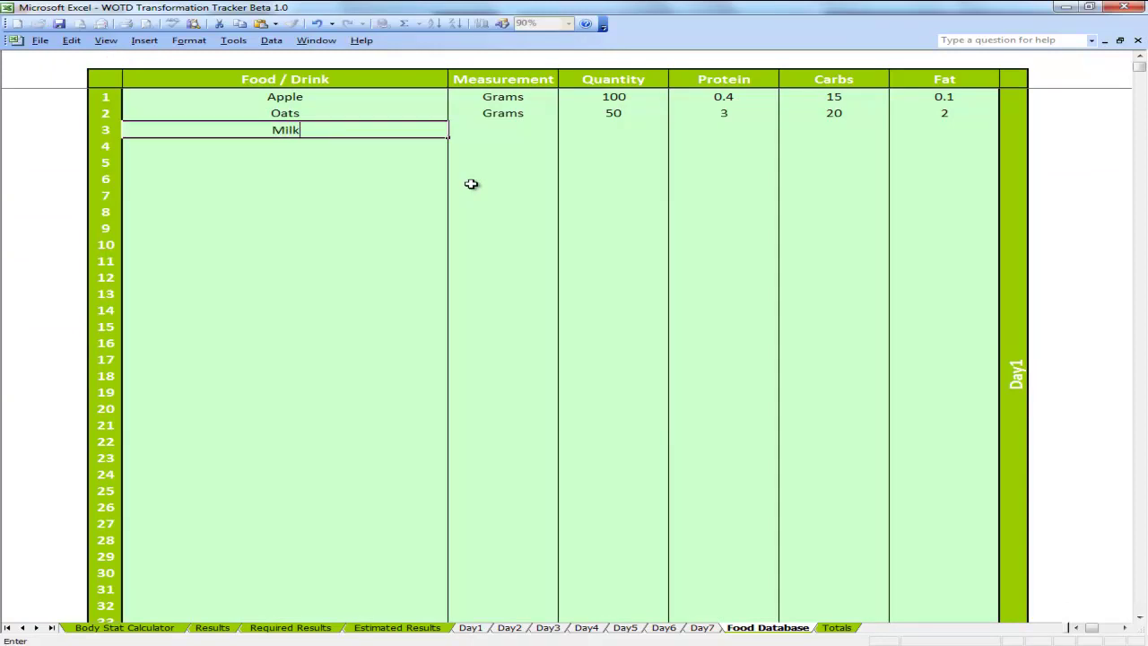
key("Tab")
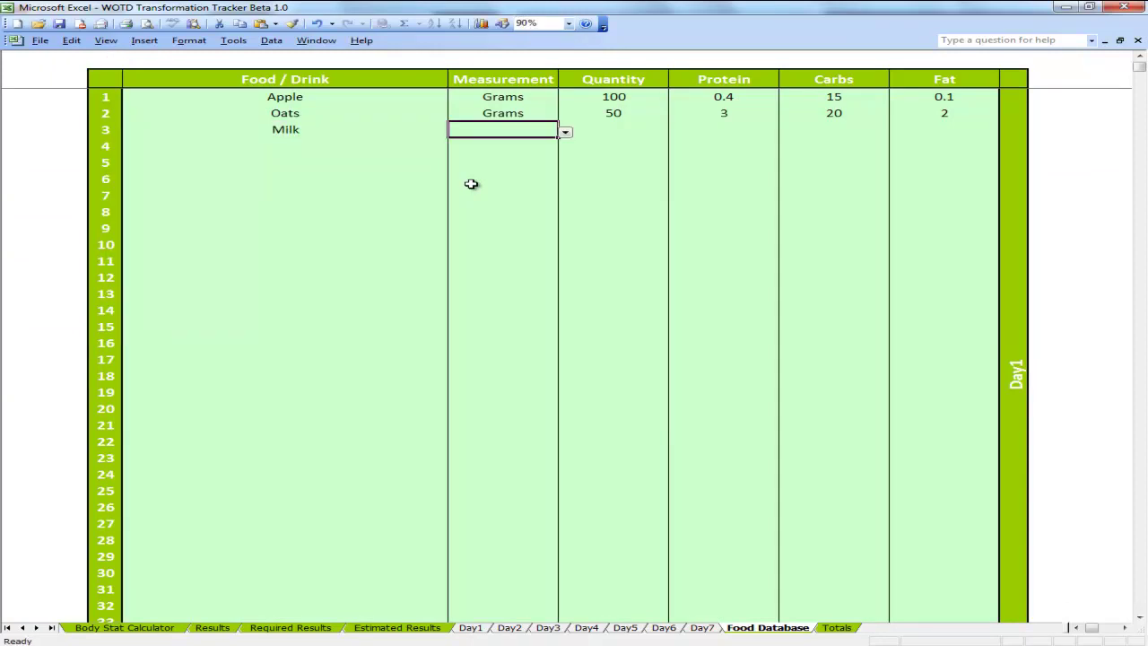
left_click(564, 132)
left_click(567, 157)
left_click_drag(569, 159, 568, 176)
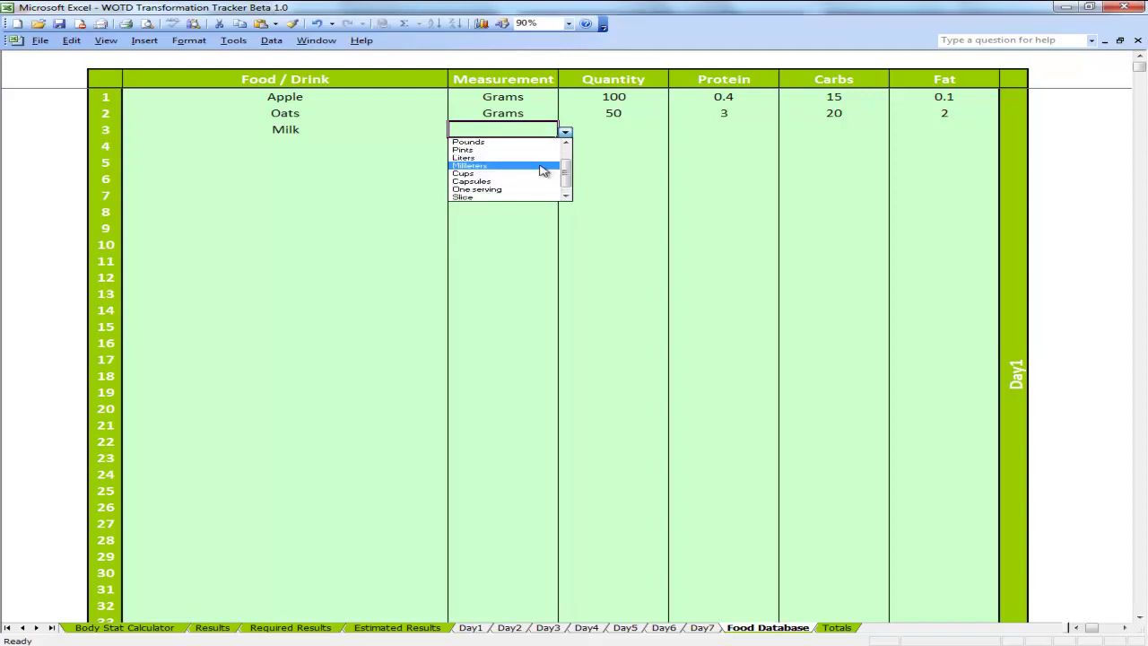
left_click(544, 167)
left_click(581, 126)
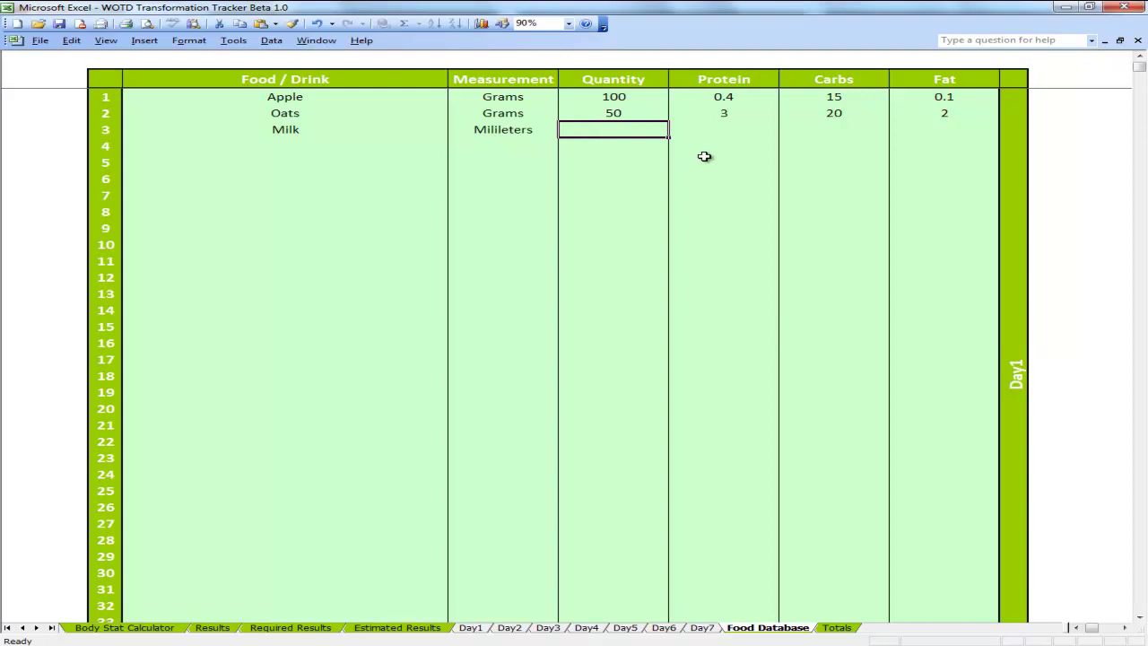
Step: Complete the Milk row with quantity 100, protein 7, carbs 17 and fat 1
type("250")
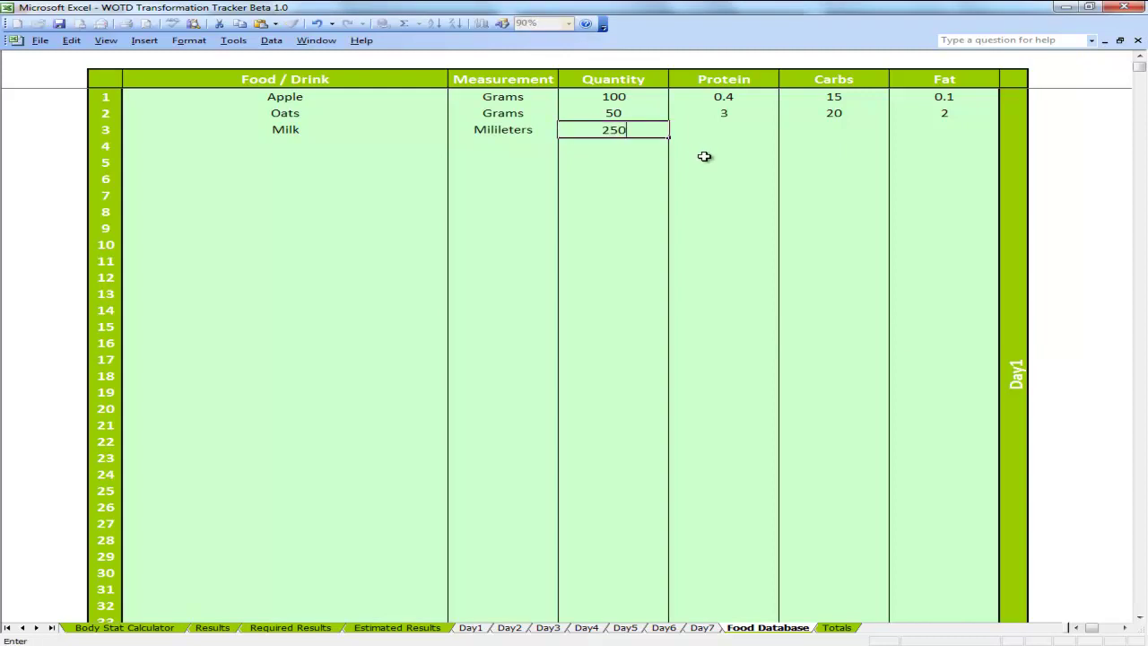
type("00")
key("Tab")
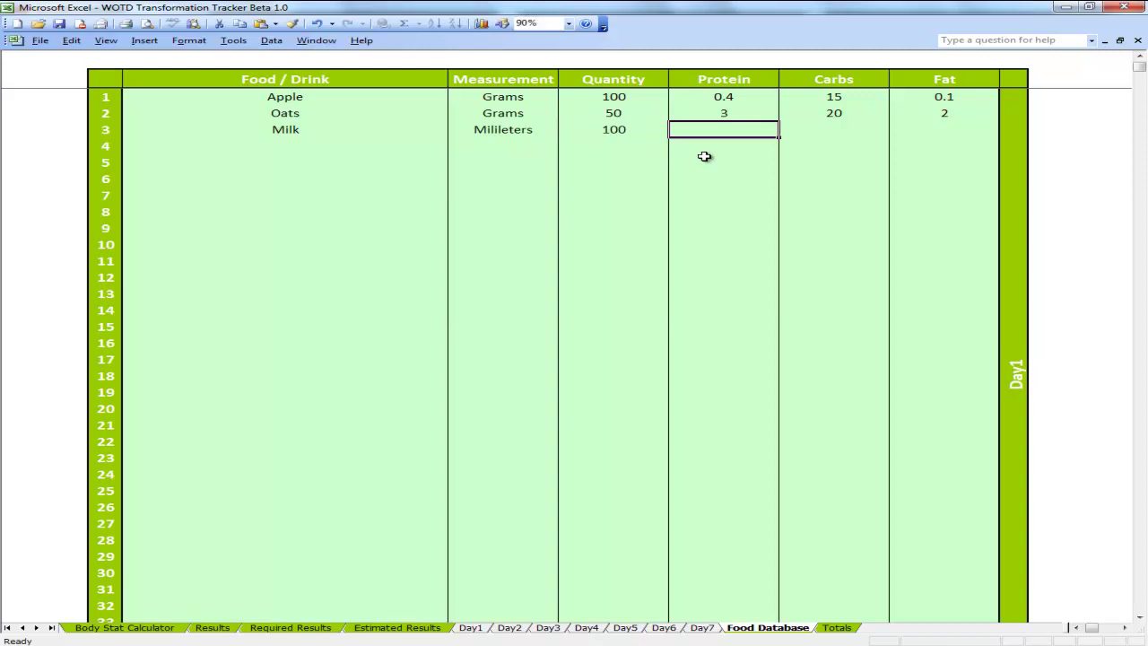
type("4")
key("Tab")
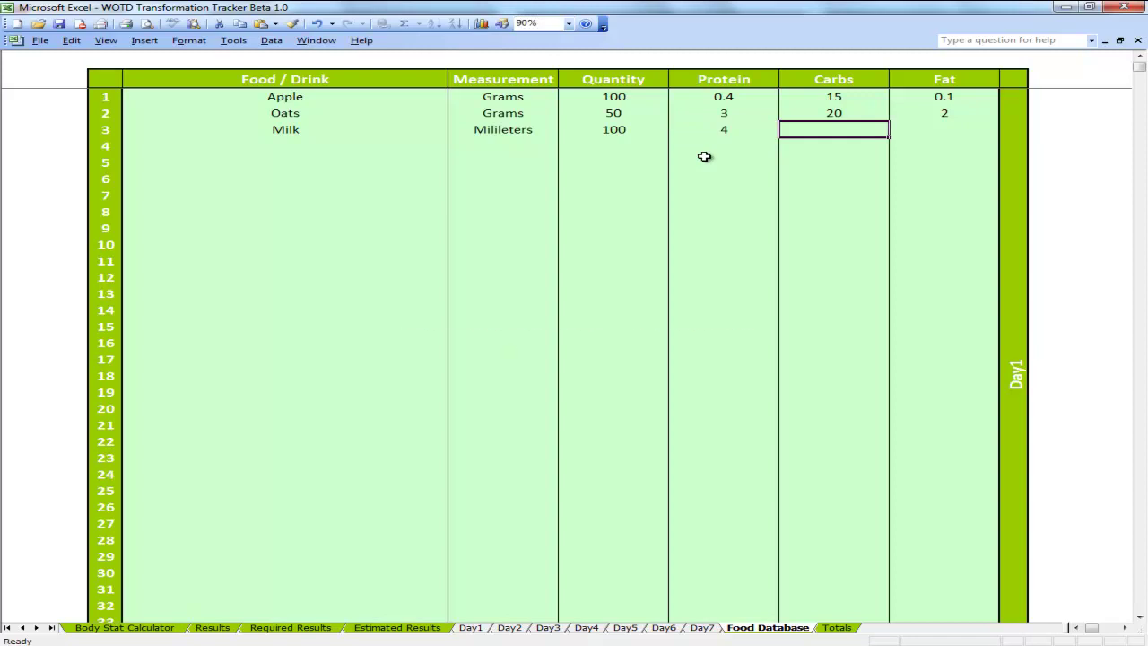
type("17")
key("Tab")
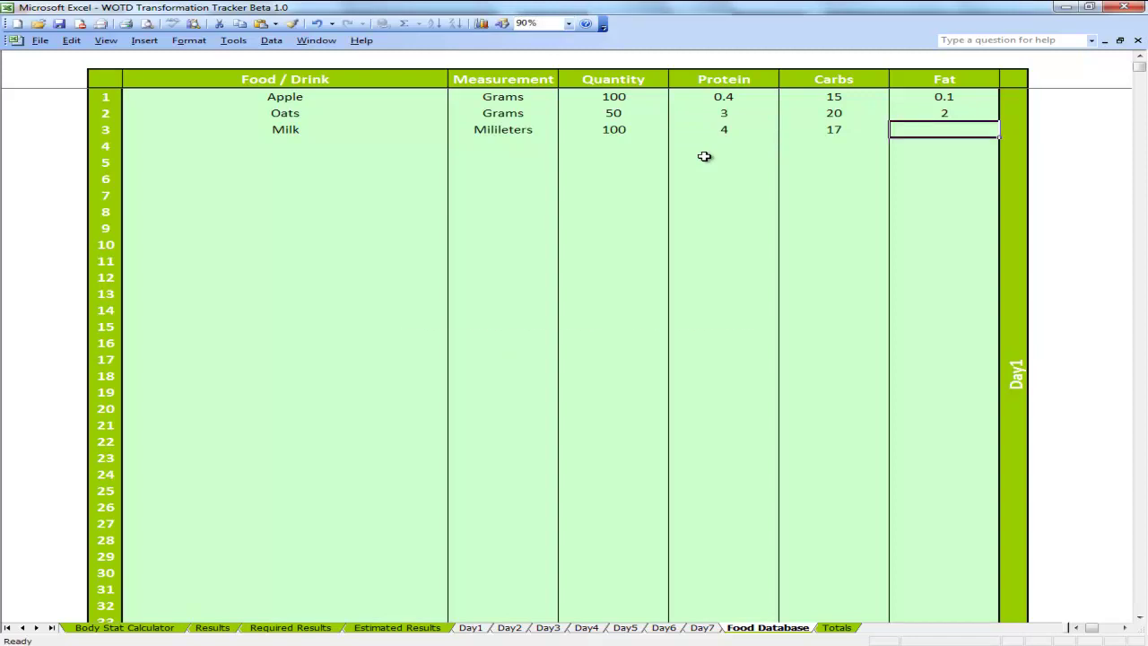
type("1")
key("Return")
left_click(756, 125)
type("7")
left_click(726, 177)
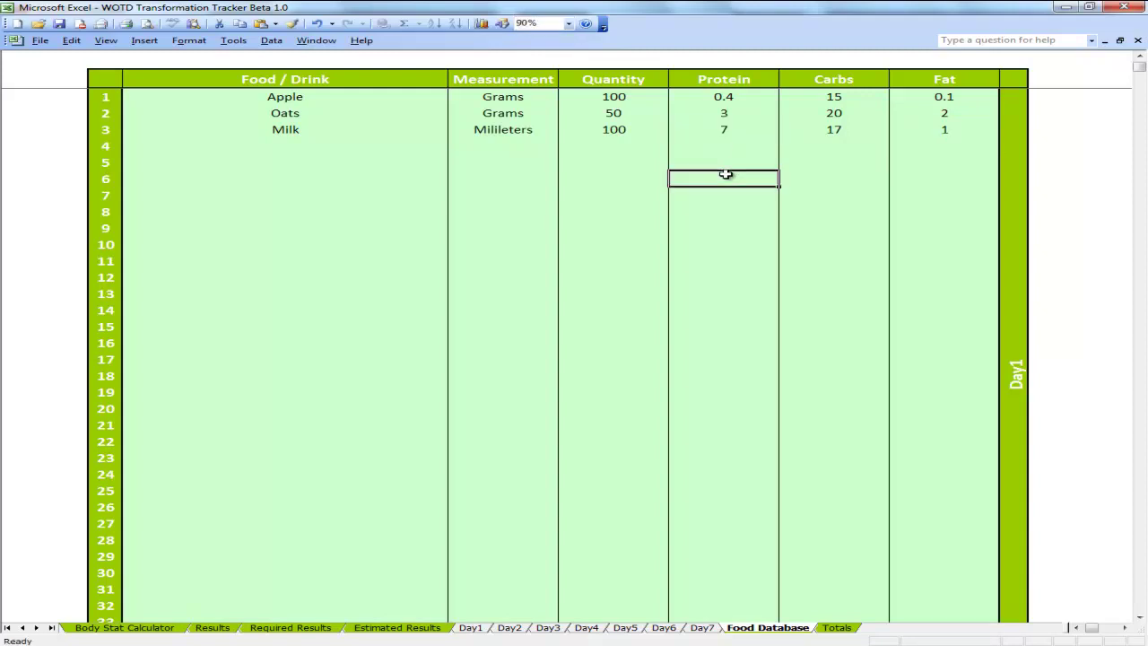
Step: Follow the Day1 link to the Day1 sheet and log Milk in Meal 1 with reference 3 and quantity 250
left_click(1016, 369)
left_click(21, 539)
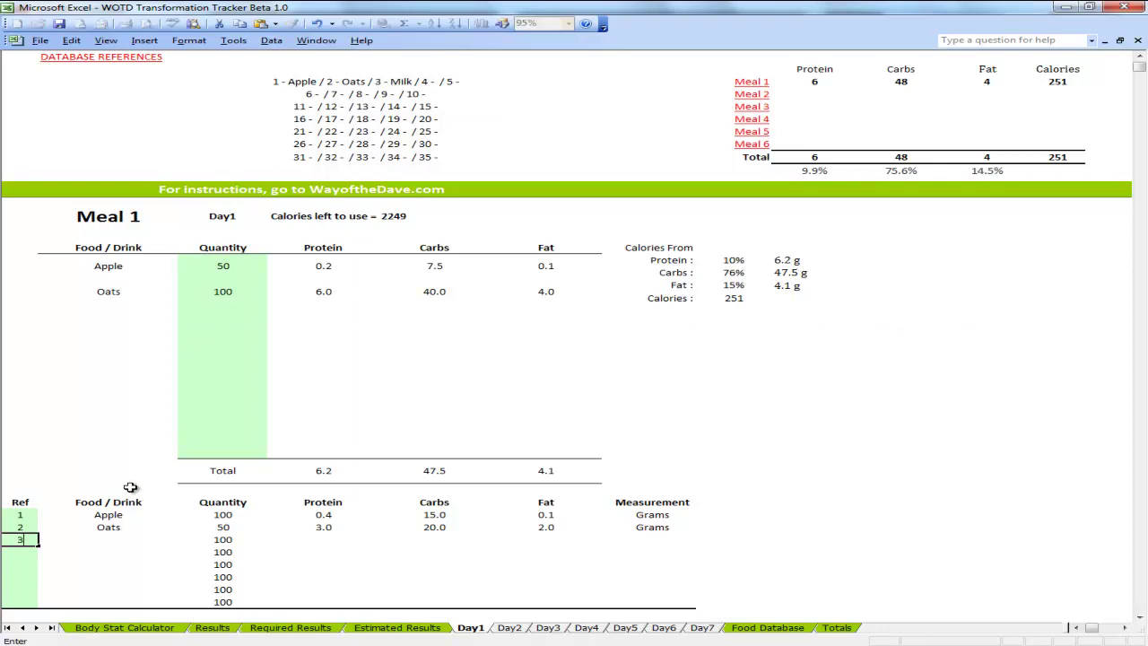
type("3")
left_click(233, 318)
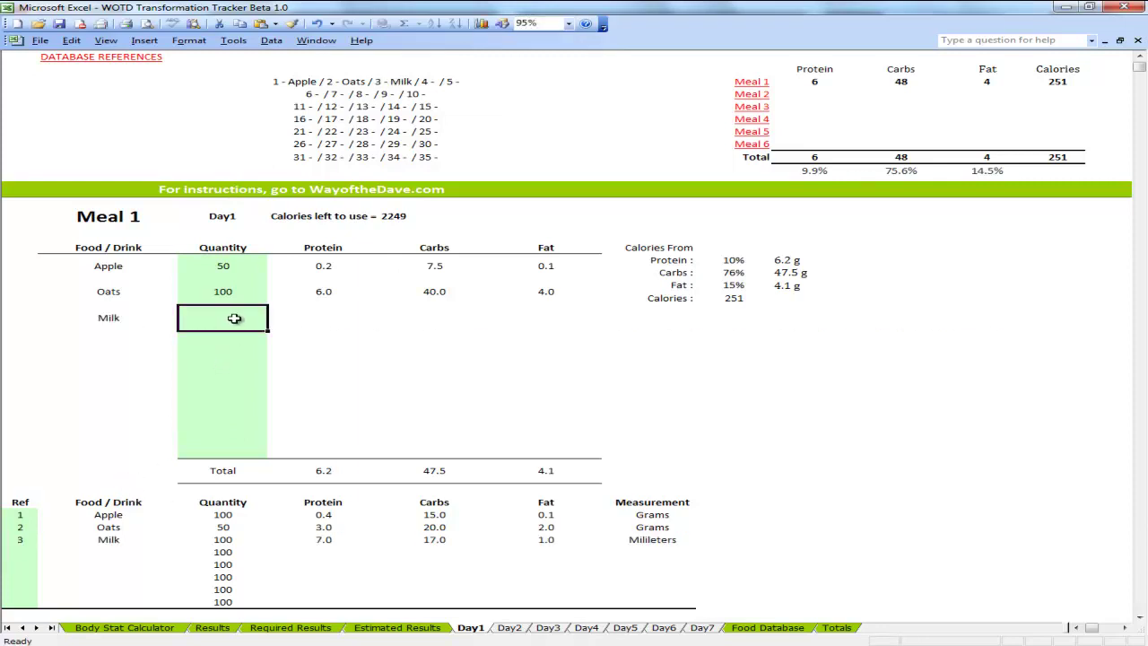
type("250")
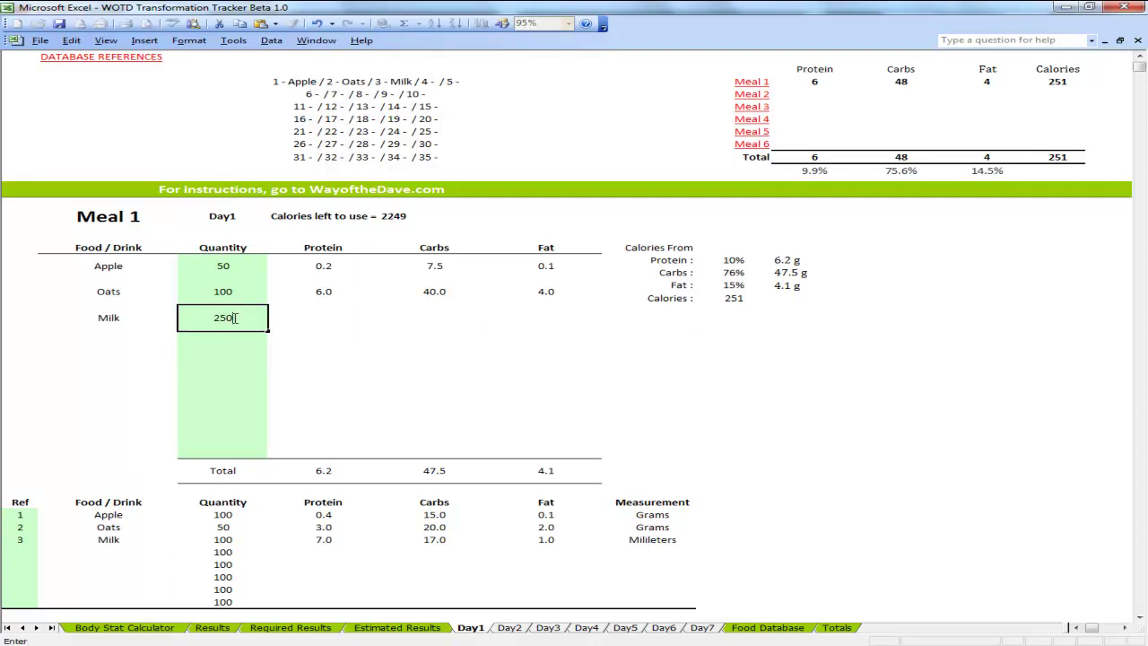
key("Return")
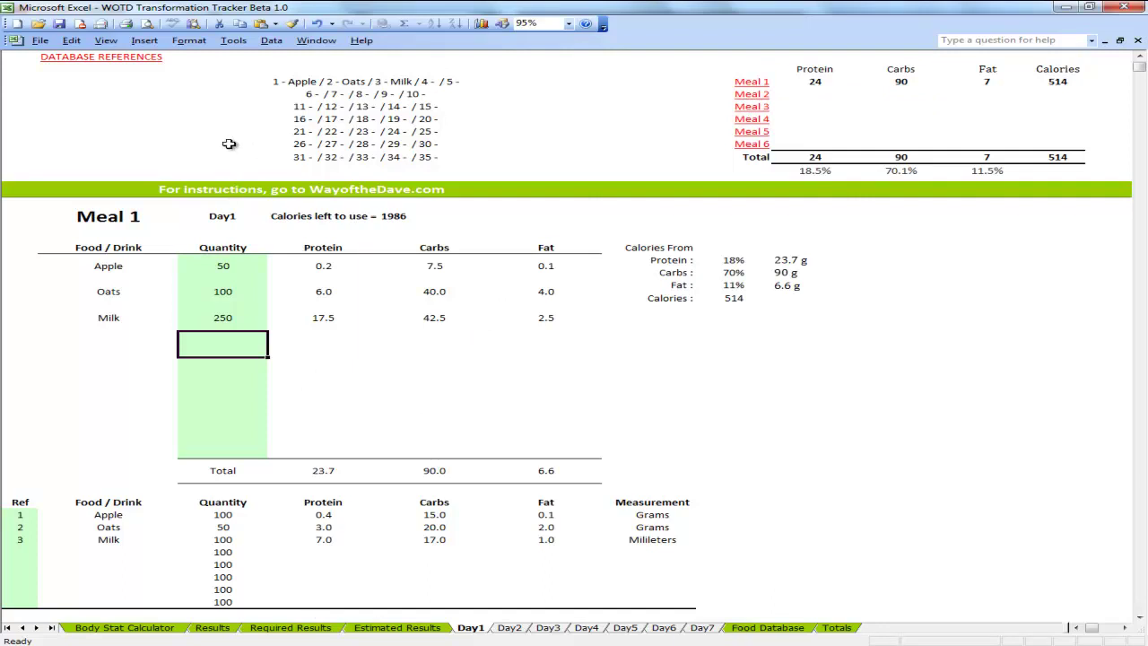
Step: Look through the Day1 meal sections using the Meal 1 to Meal 6 links, and view the day's figures on the Totals sheet
left_click(756, 95)
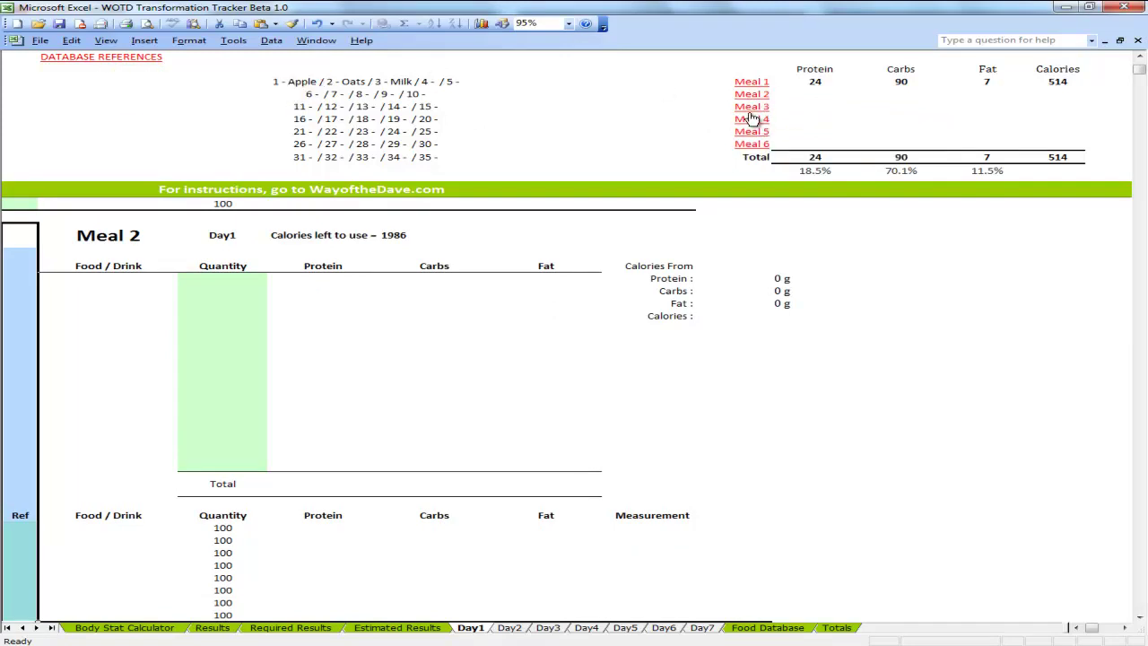
left_click(753, 119)
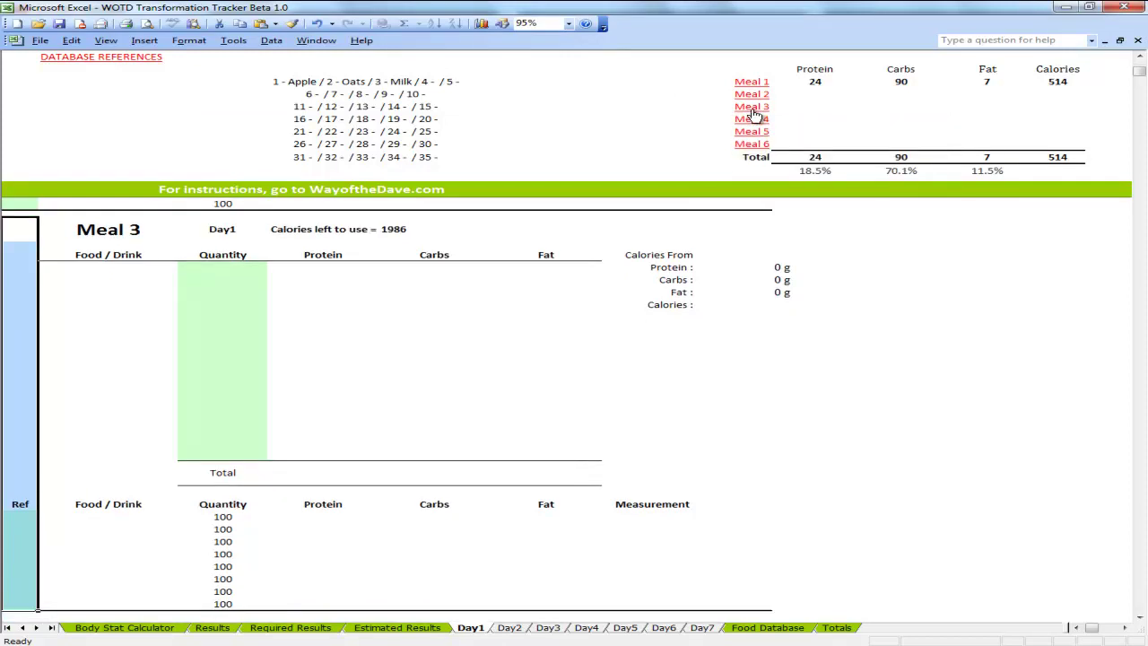
left_click(755, 132)
left_click(755, 145)
left_click(751, 81)
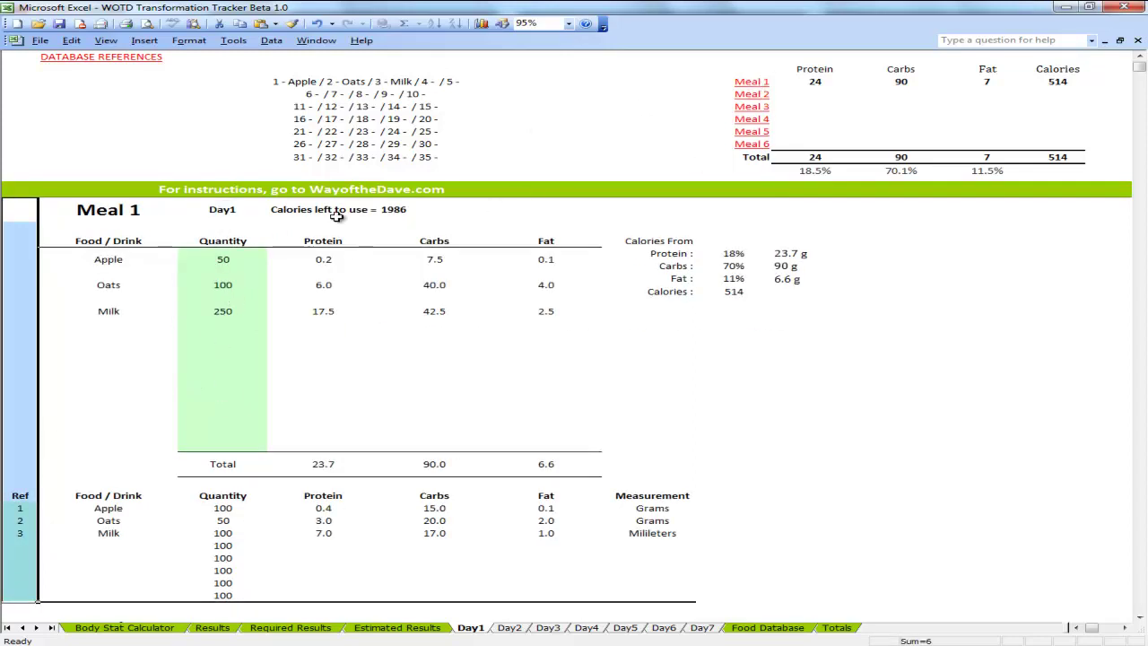
left_click(230, 268)
scroll(233, 267, "down", 20)
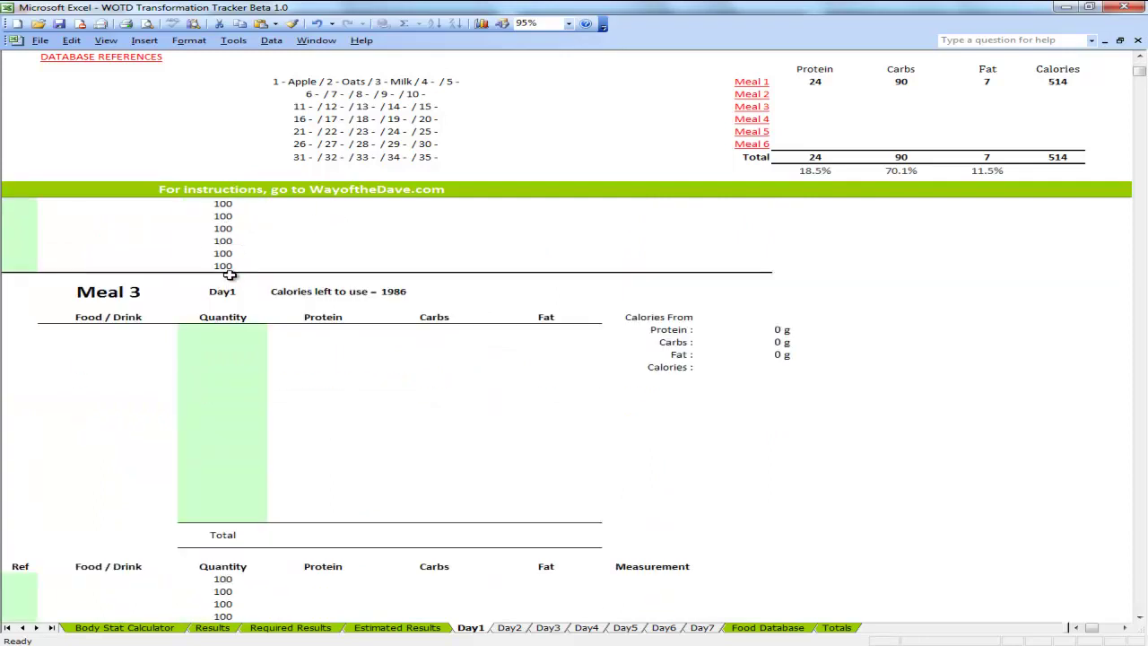
left_click(755, 95)
left_click(751, 145)
left_click(755, 96)
left_click(753, 82)
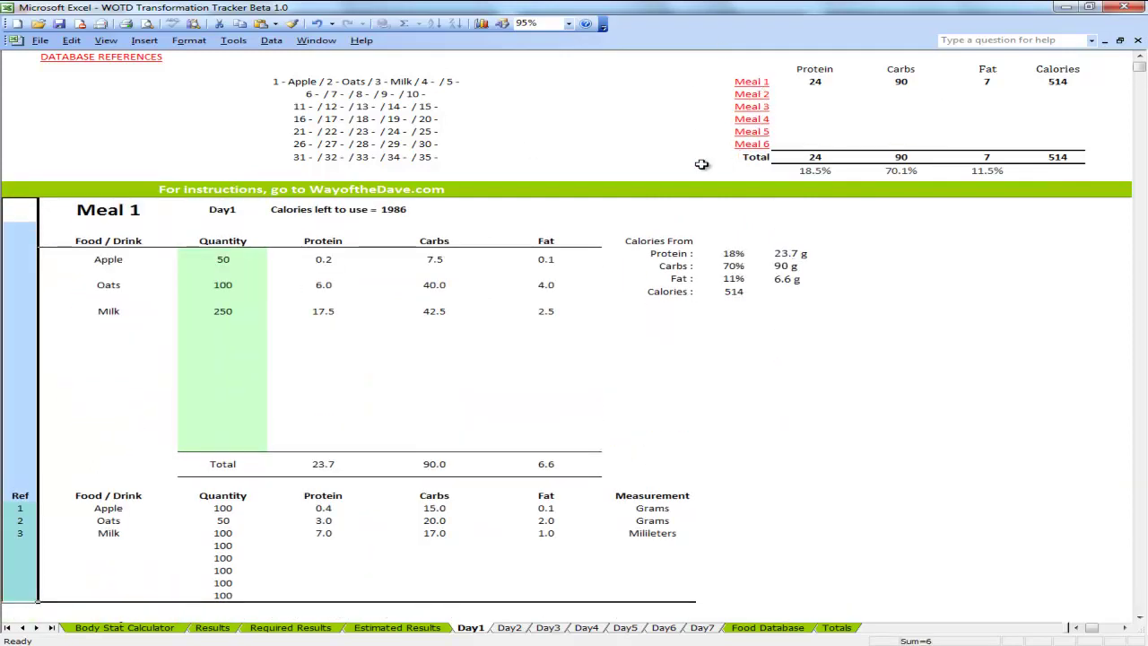
left_click(230, 263)
scroll(529, 203, "up", 1)
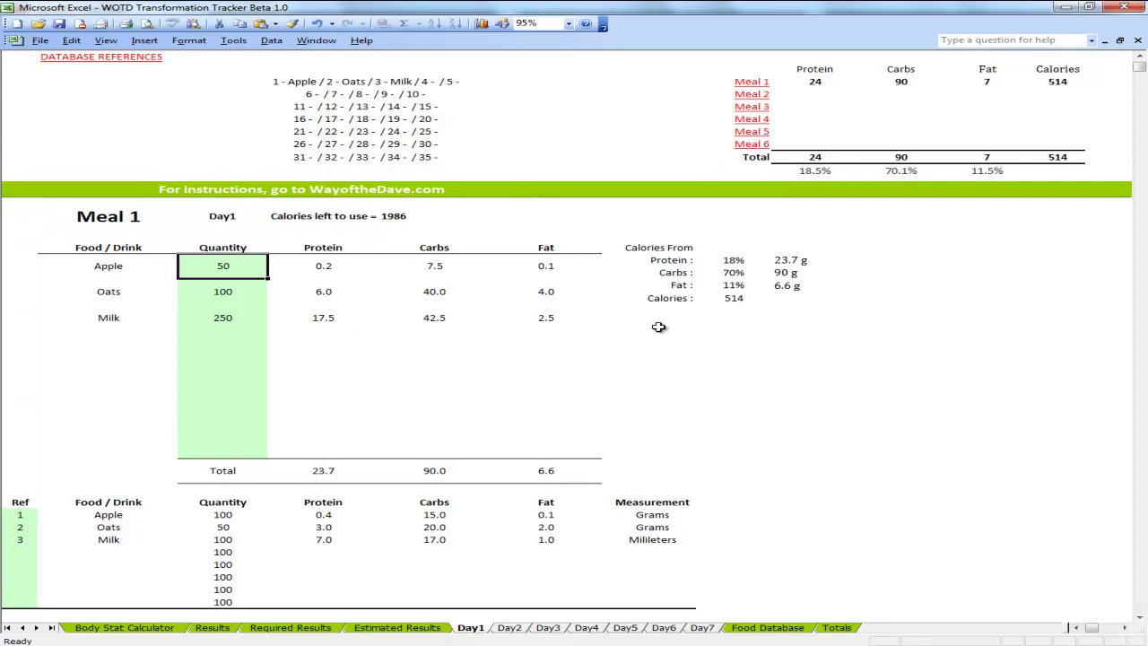
left_click(836, 628)
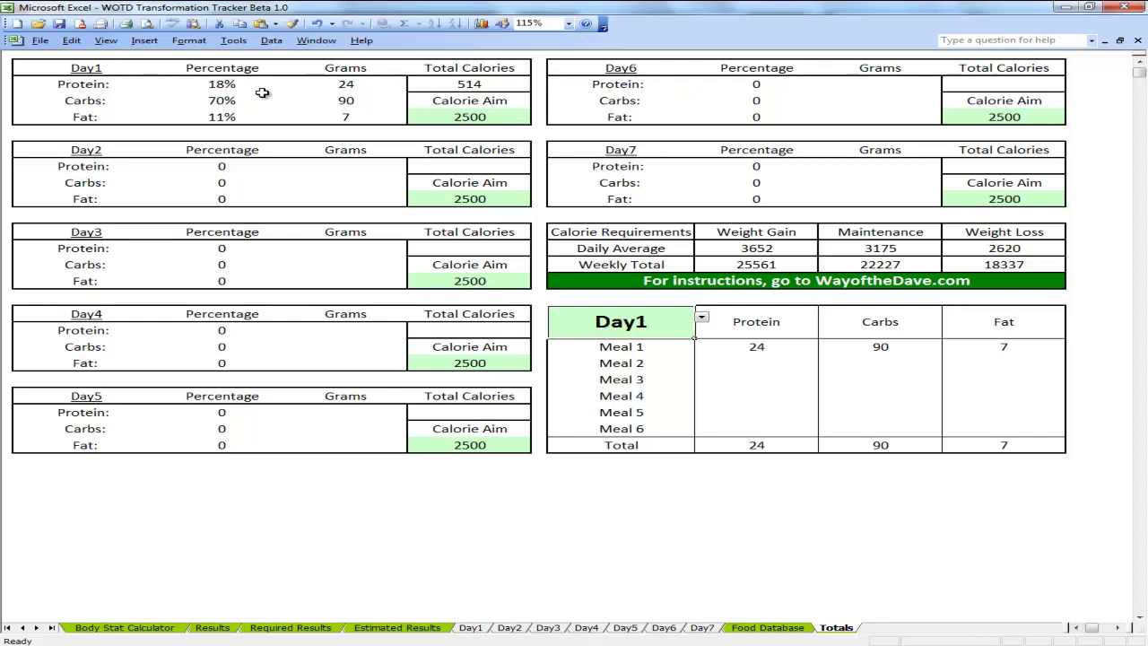
Step: Log Apple in Meal 2 of the Day1 sheet with reference 1 and quantity 200
left_click(470, 627)
scroll(186, 439, "down", 7)
scroll(187, 440, "down", 4)
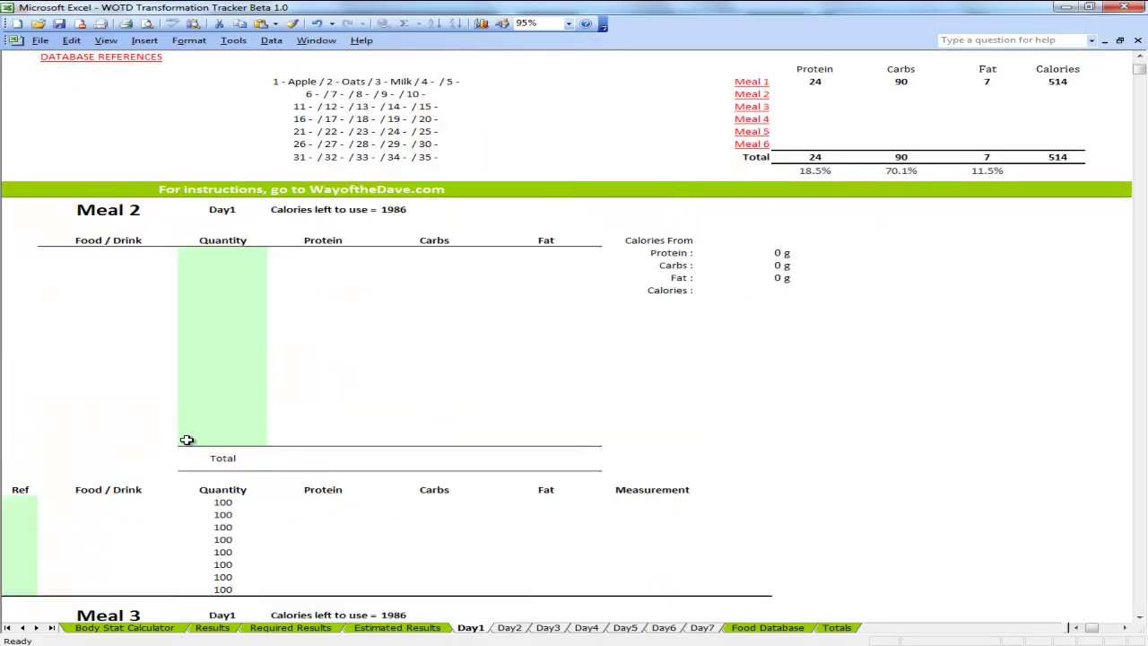
left_click(20, 503)
type("1")
key("Return")
left_click(218, 267)
type("200")
key("Return")
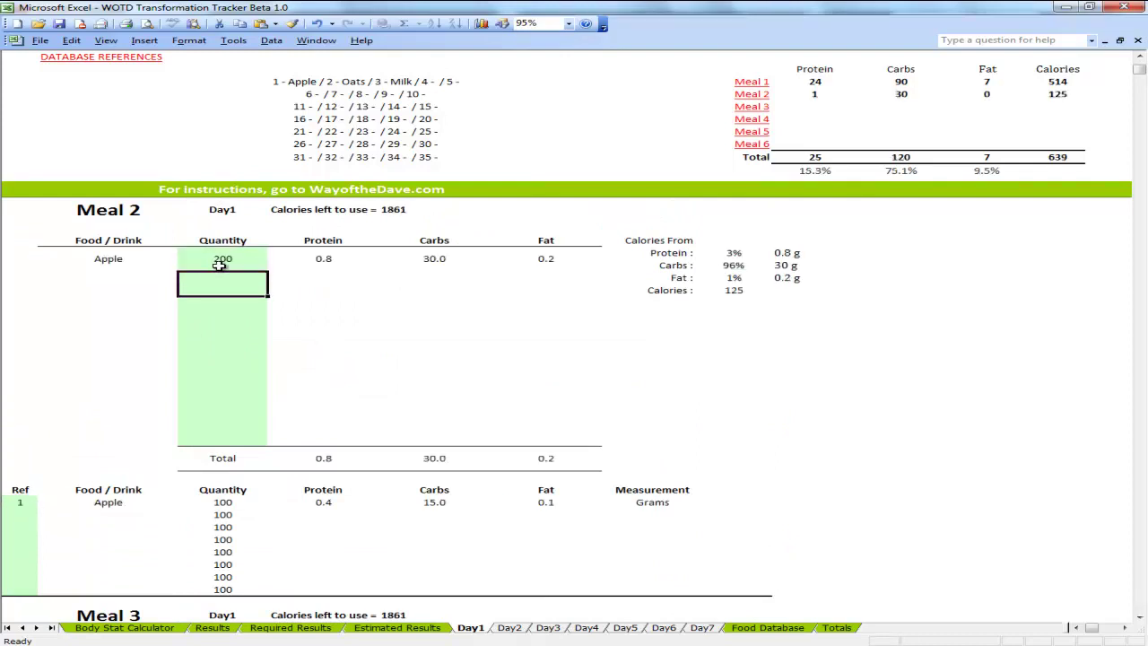
Step: Check Day1's macros and Calorie Aim on the Totals sheet, and return to the Meal 2 references on Day1
left_click(841, 630)
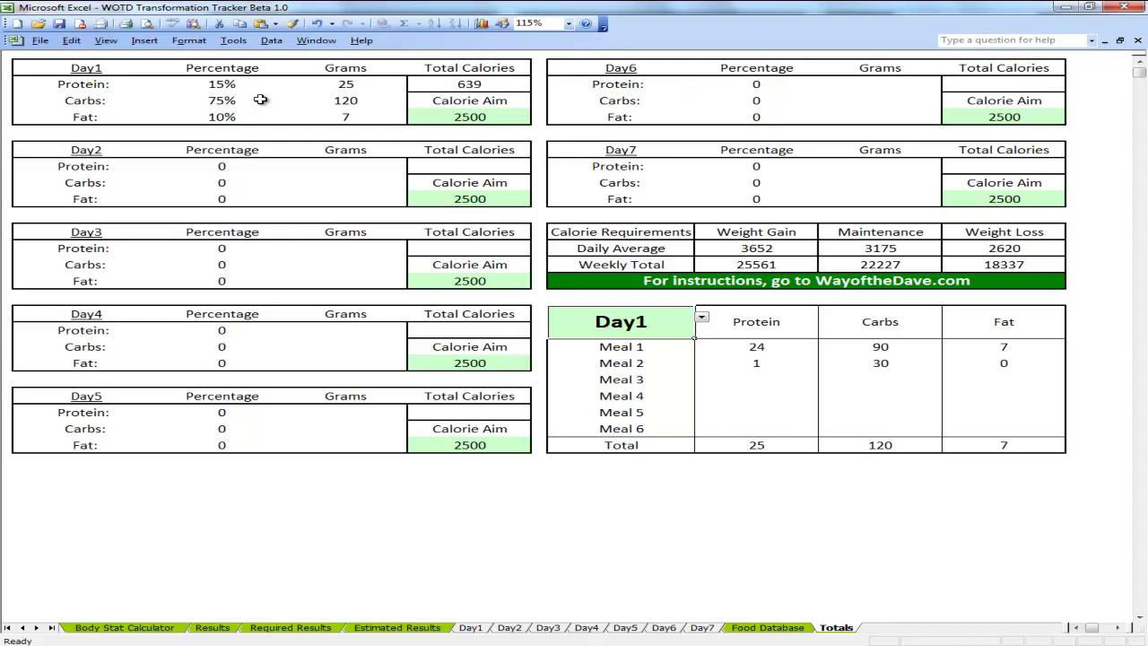
left_click(485, 119)
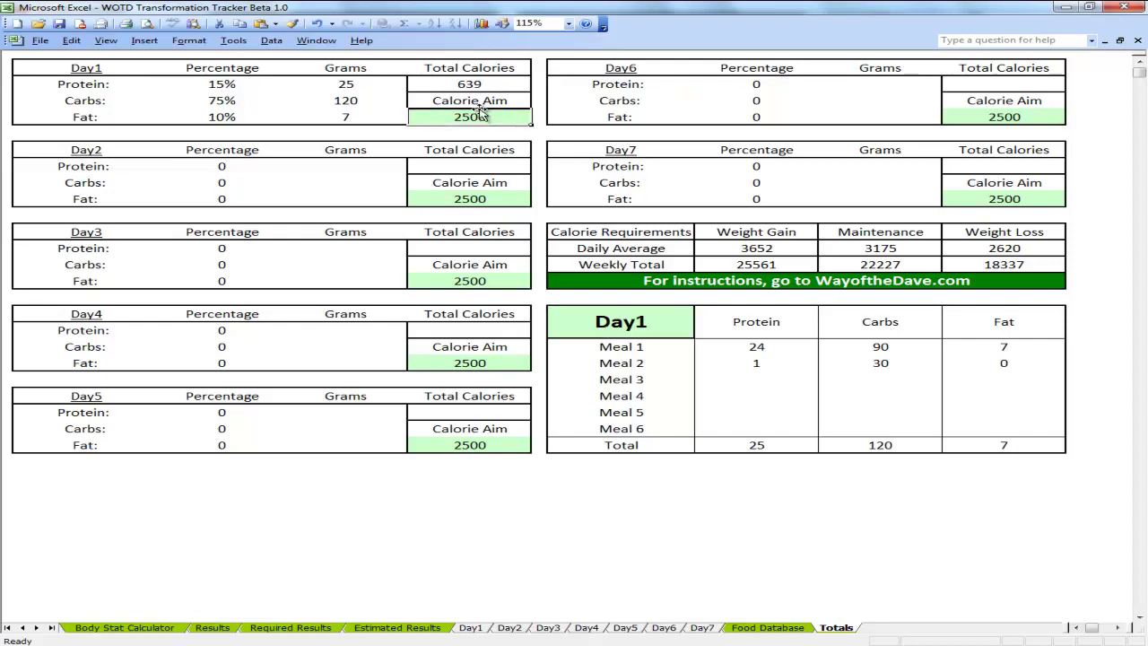
left_click(471, 628)
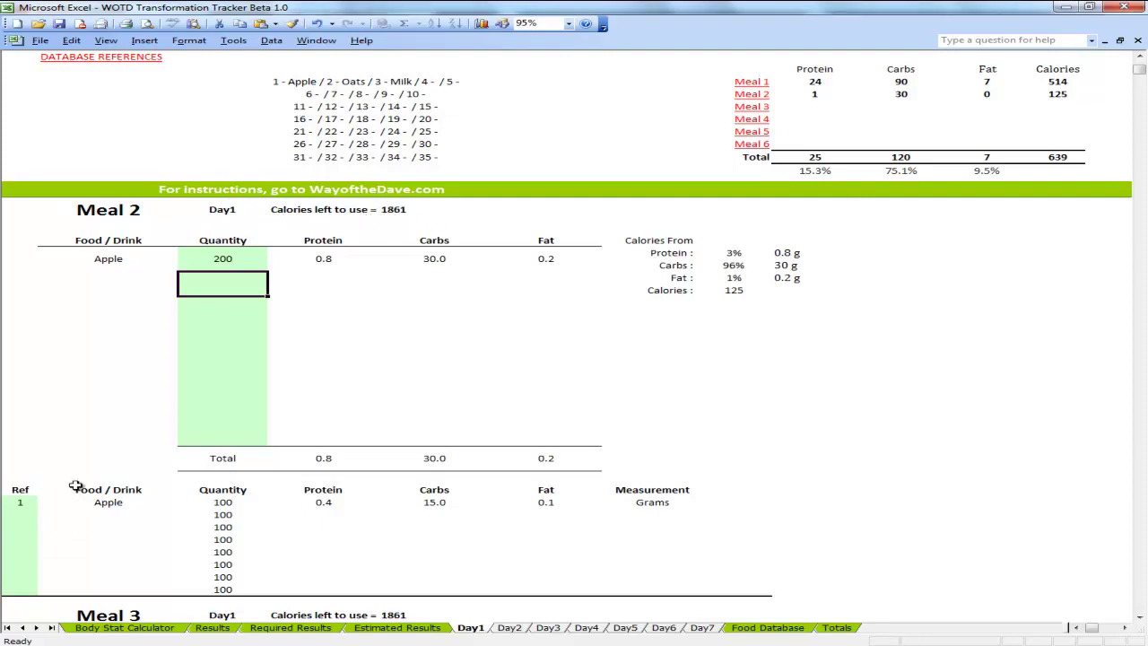
left_click(29, 514)
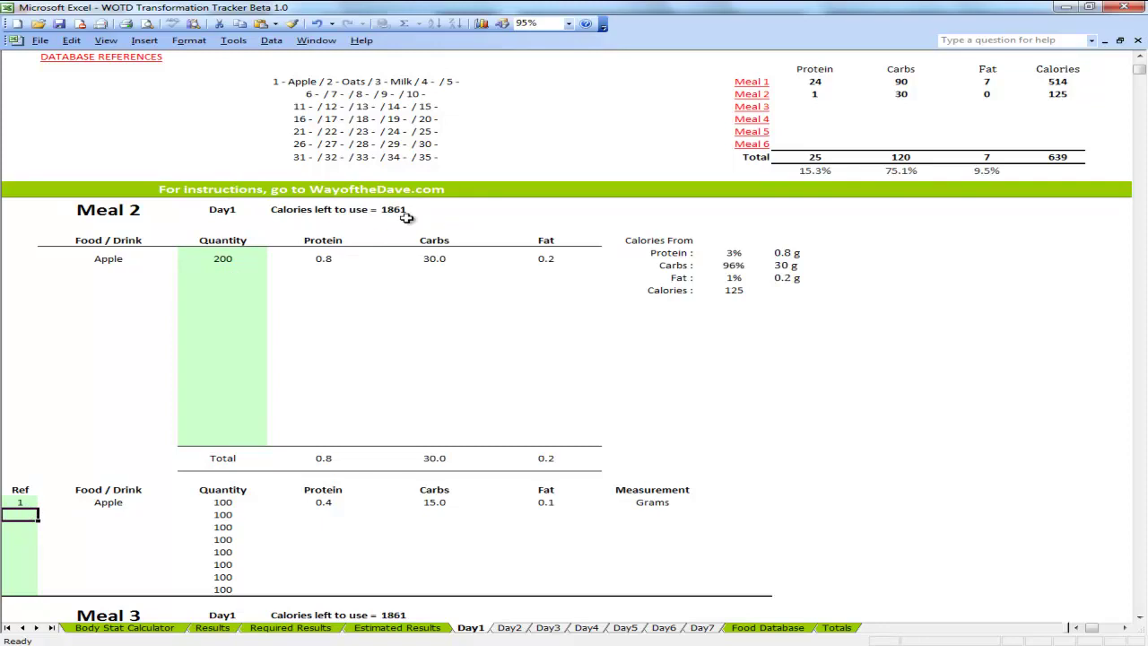
Step: View the Day2 meal breakdown on the Totals sheet and switch the breakdown back to Day1
left_click(839, 627)
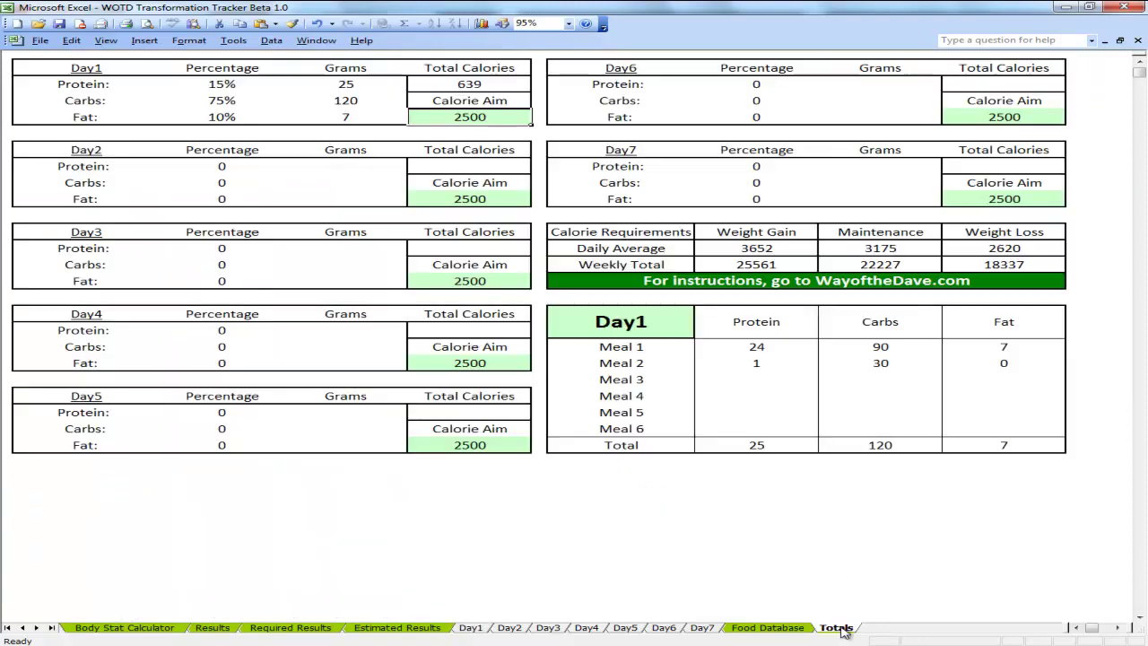
left_click(651, 316)
left_click(702, 320)
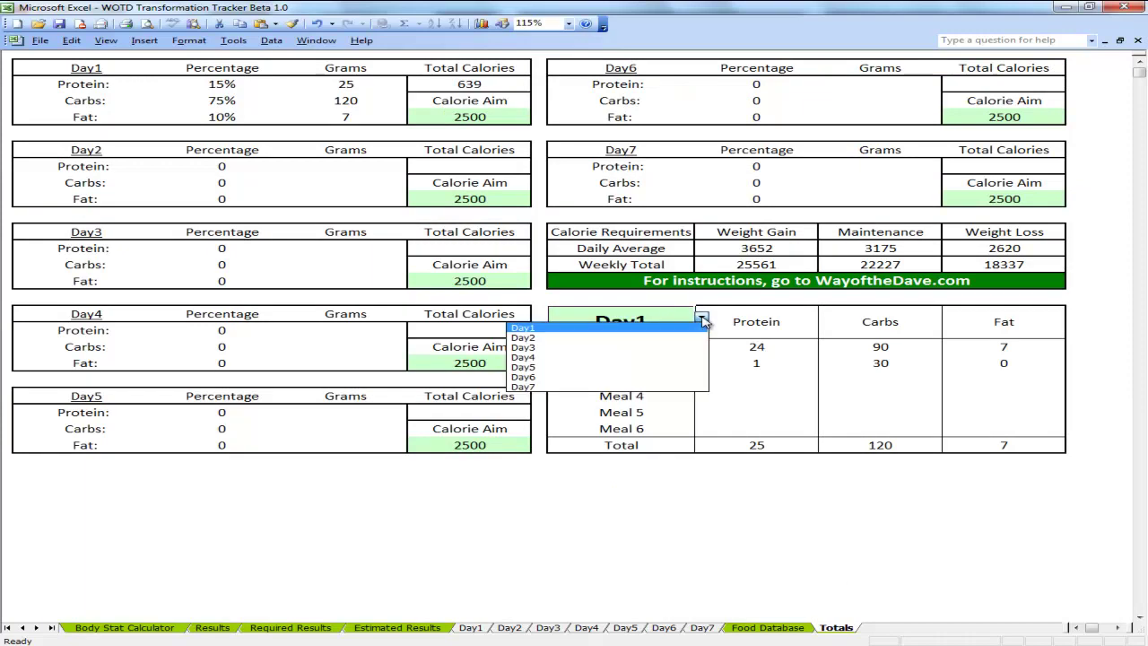
left_click(635, 337)
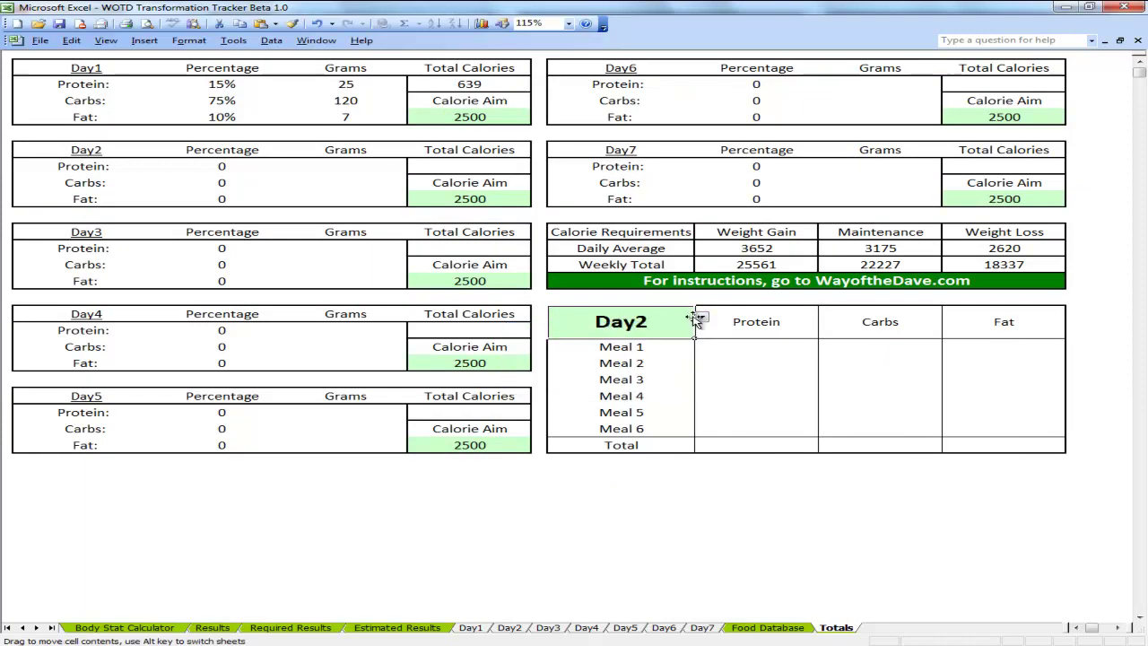
left_click(701, 314)
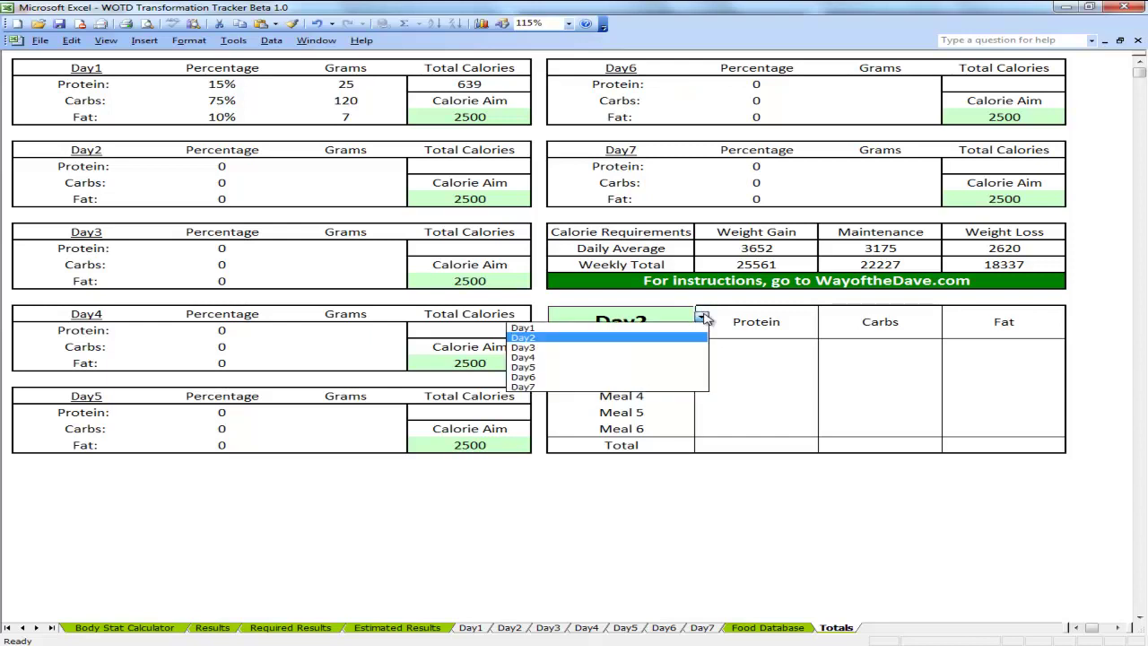
left_click(643, 326)
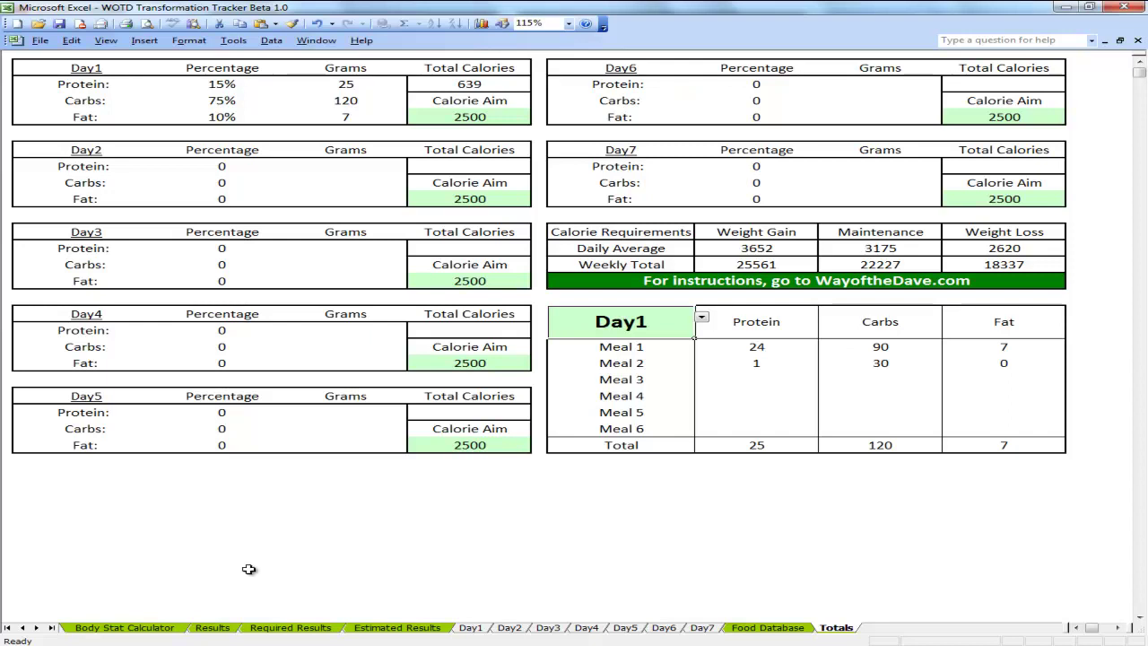
Step: Review the Lifestyle options on the Body Stat Calculator sheet and choose Active
left_click(149, 628)
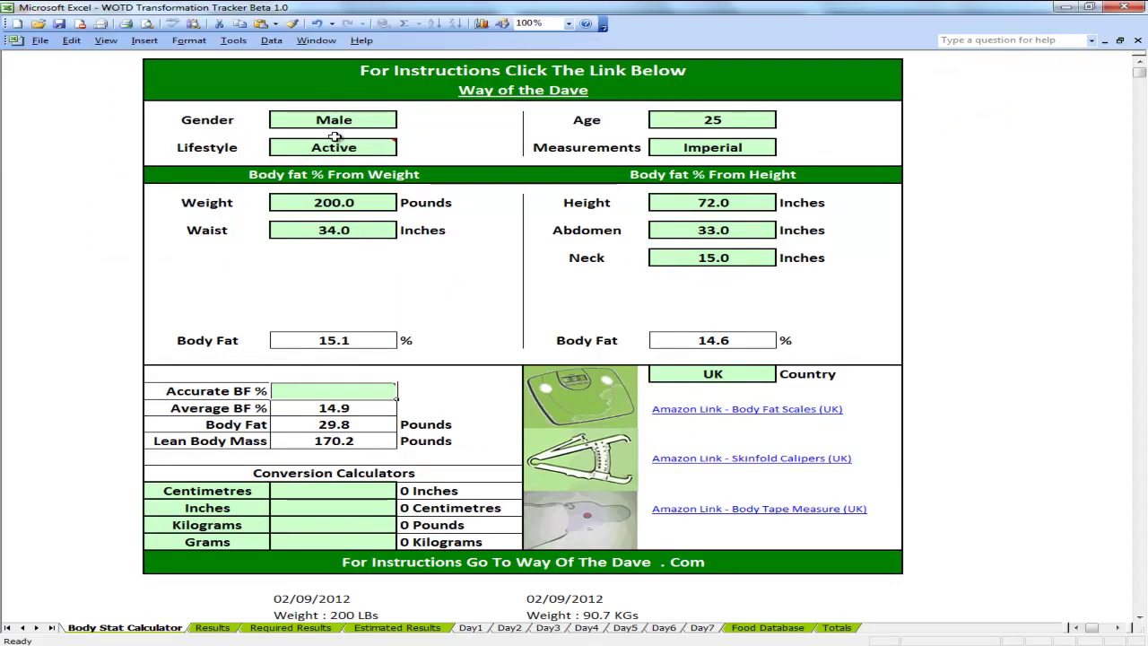
left_click(367, 147)
left_click(404, 150)
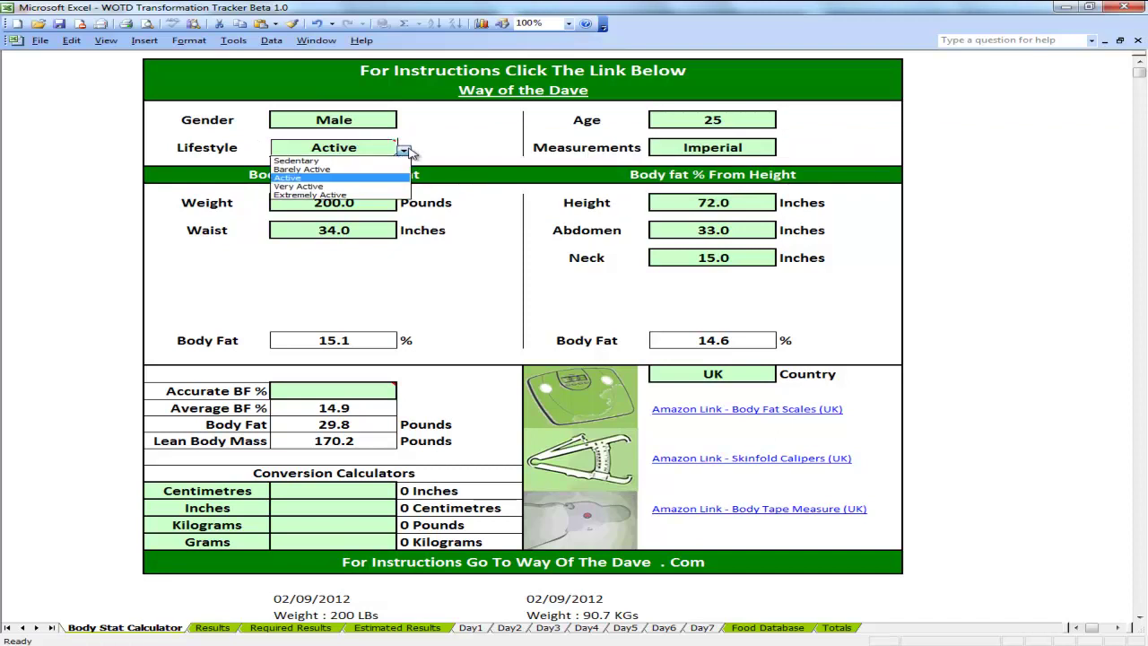
left_click(363, 178)
mouse_move(392, 154)
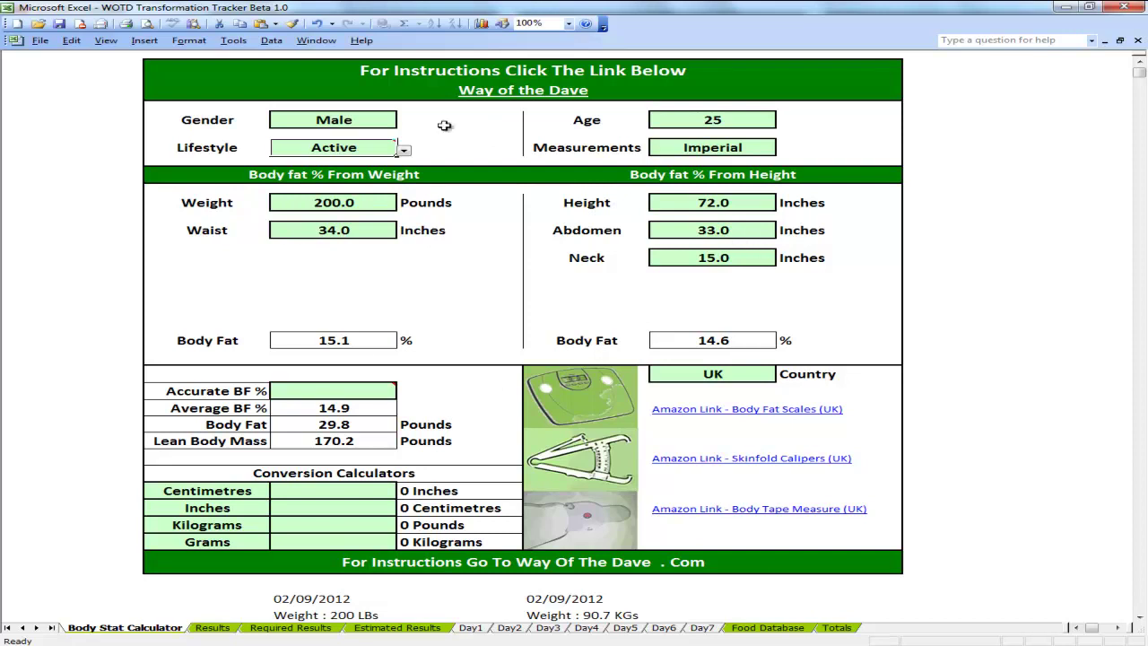
Step: Review the Totals, Body Stat Calculator, Food Database and Results sheets, ending at the top of the Food Database
left_click(835, 630)
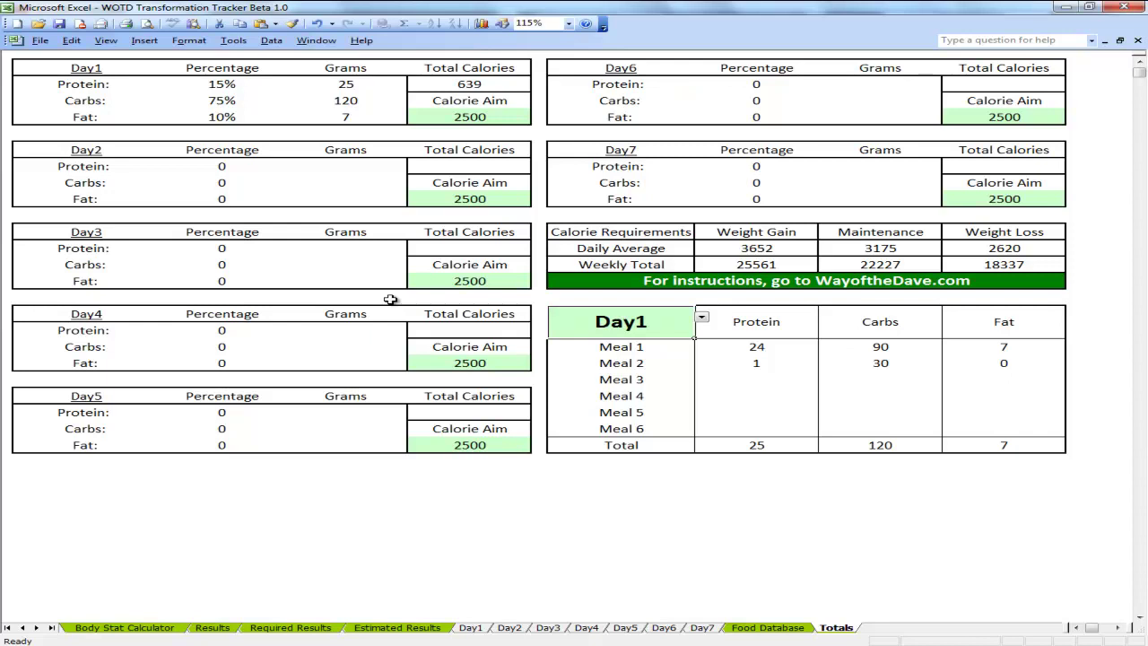
left_click(125, 627)
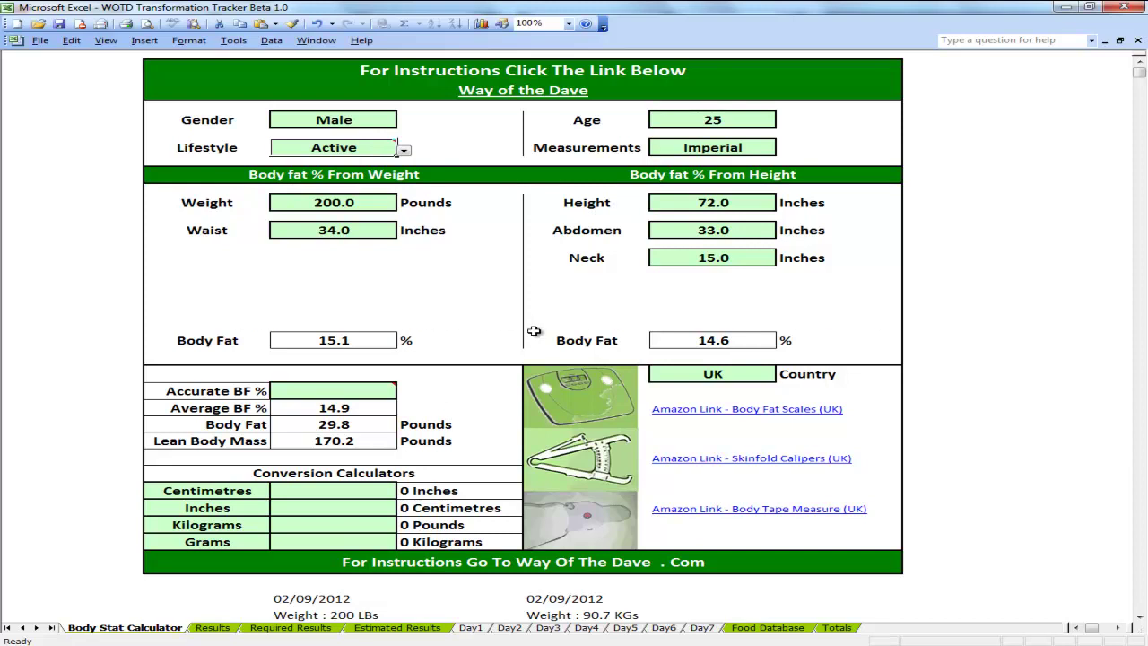
left_click(780, 631)
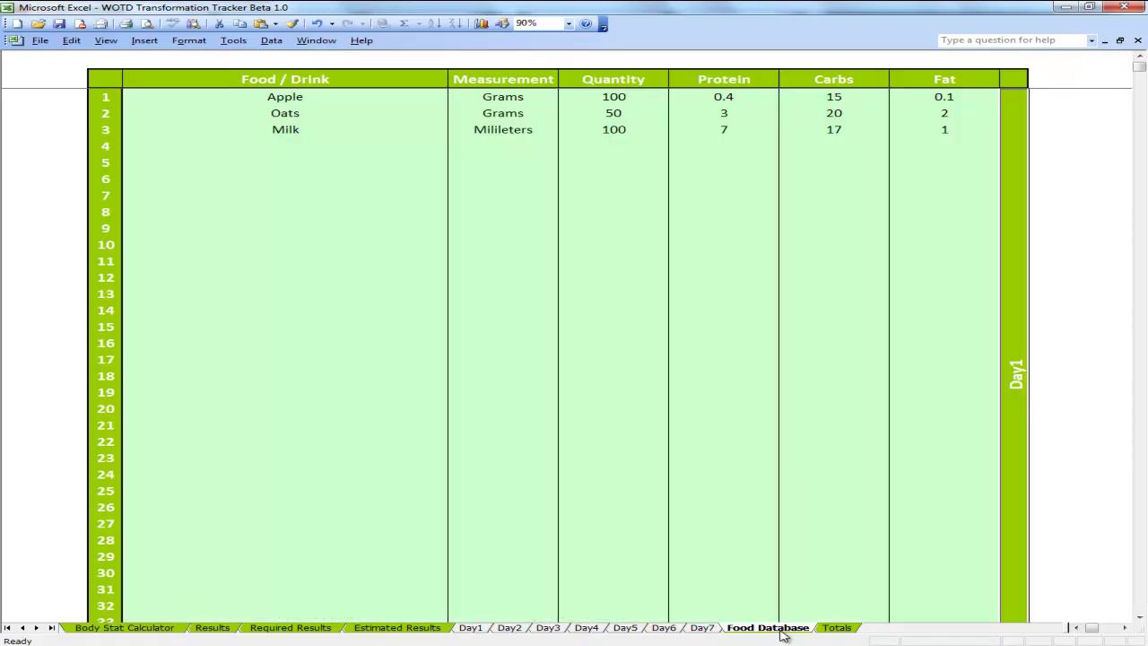
left_click(837, 628)
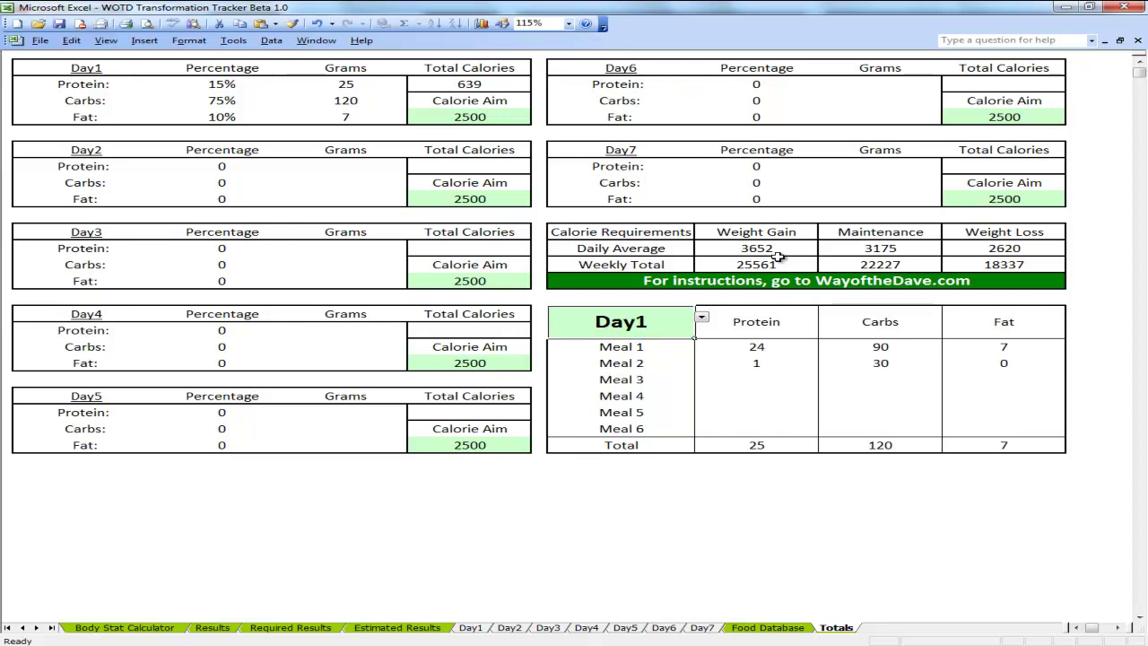
left_click(209, 630)
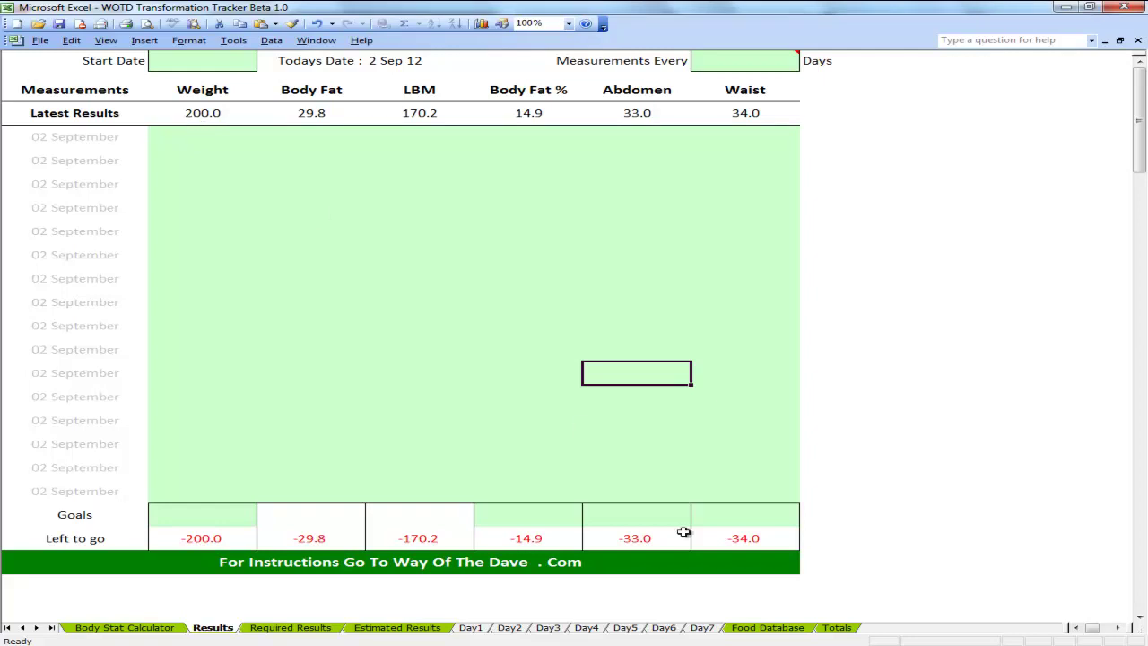
left_click(824, 628)
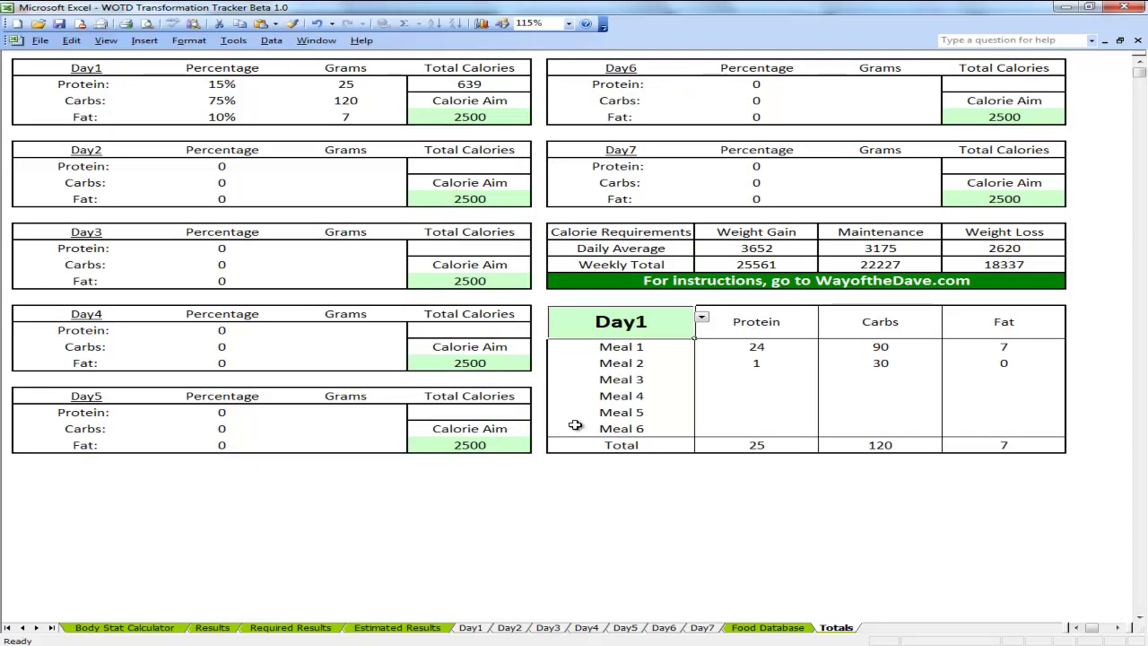
left_click(750, 631)
scroll(600, 506, "up", 1)
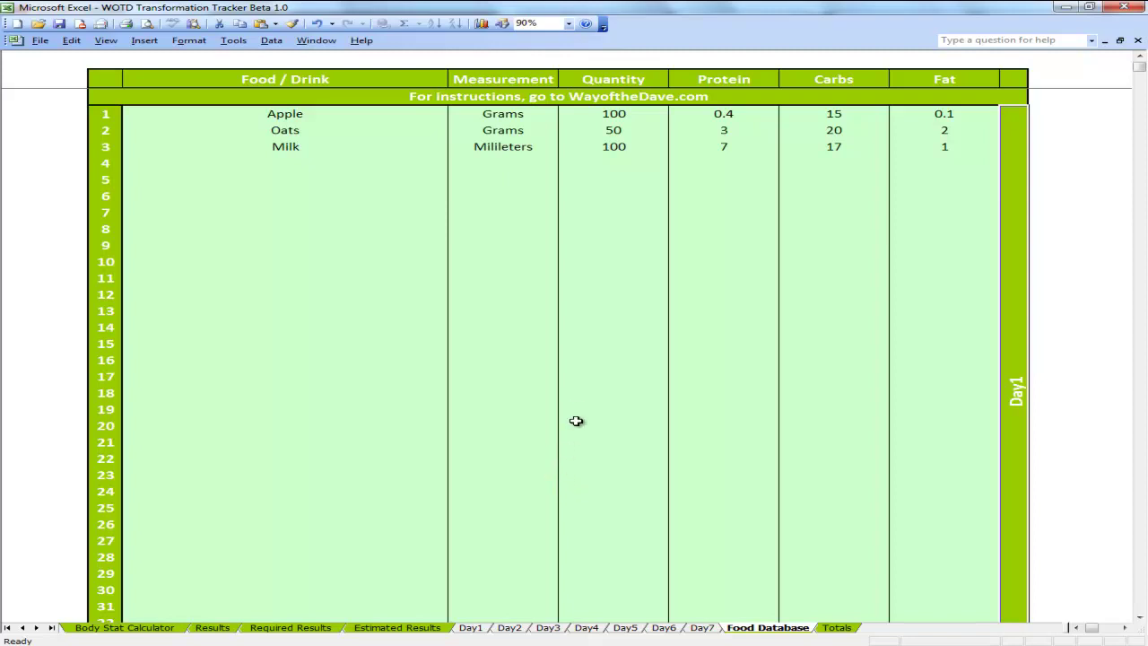
Step: Return to Meal 1 on the Day1 sheet and set the Oats quantity to 70
left_click(471, 629)
scroll(403, 439, "up", 3)
scroll(394, 421, "up", 2)
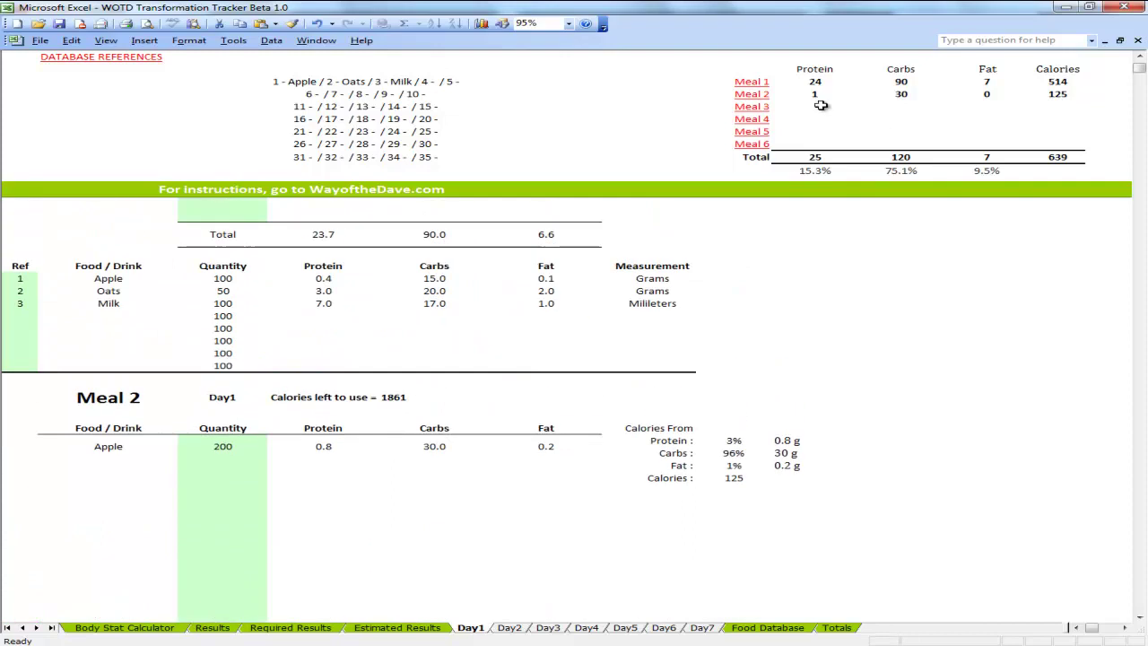
left_click(753, 84)
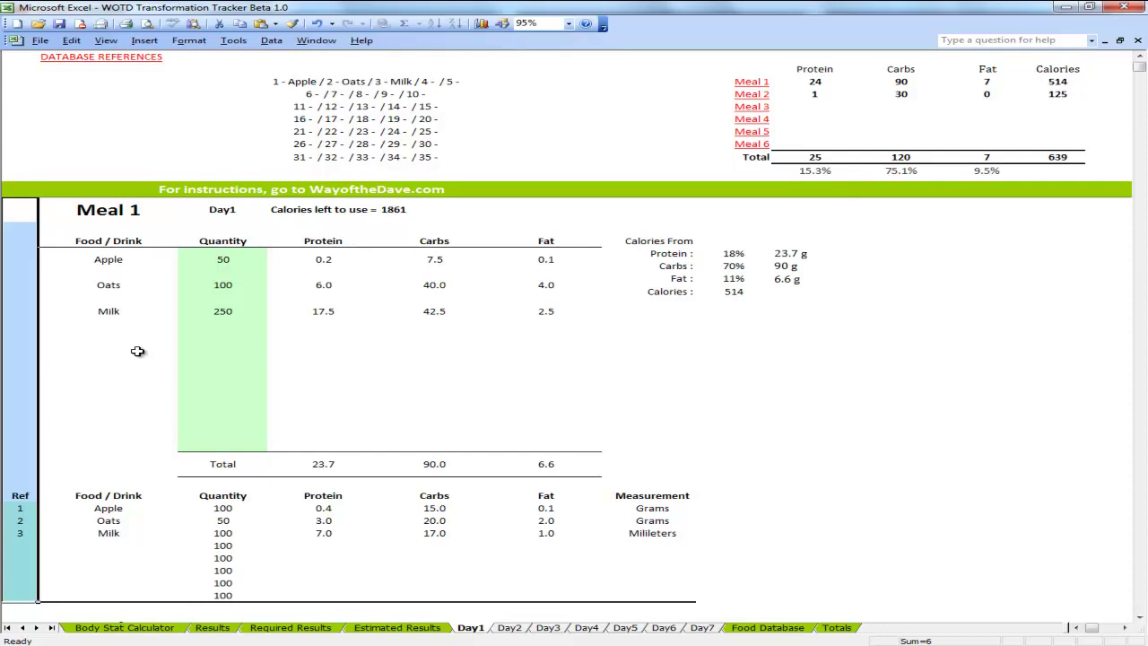
left_click(239, 260)
double_click(239, 260)
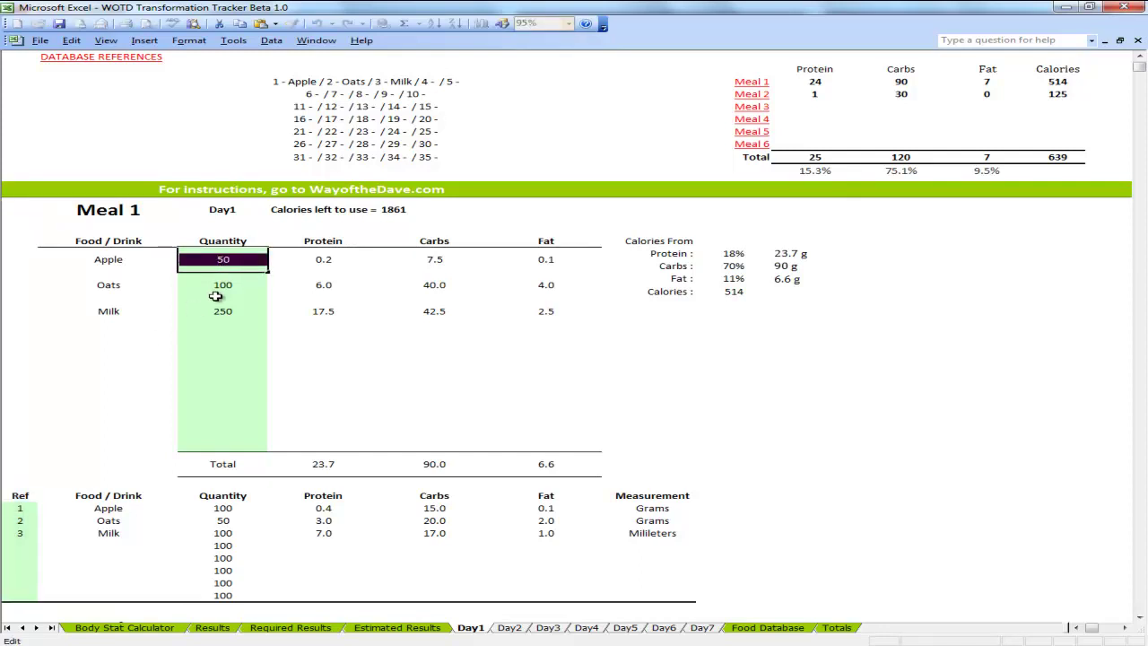
left_click(217, 296)
double_click(216, 285)
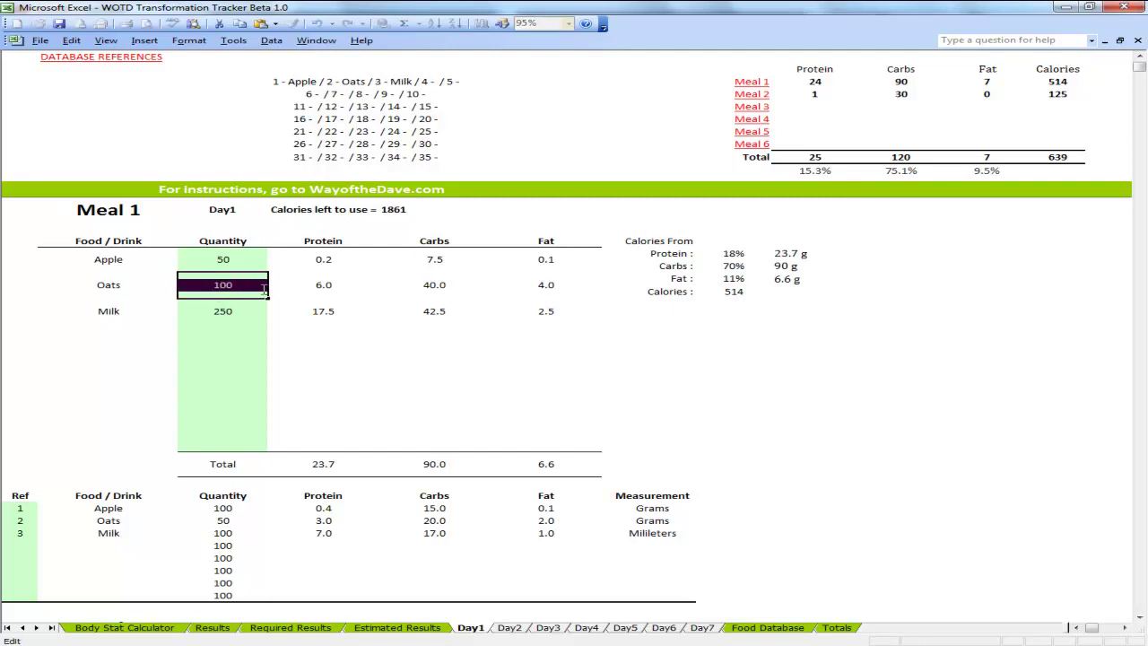
type("70")
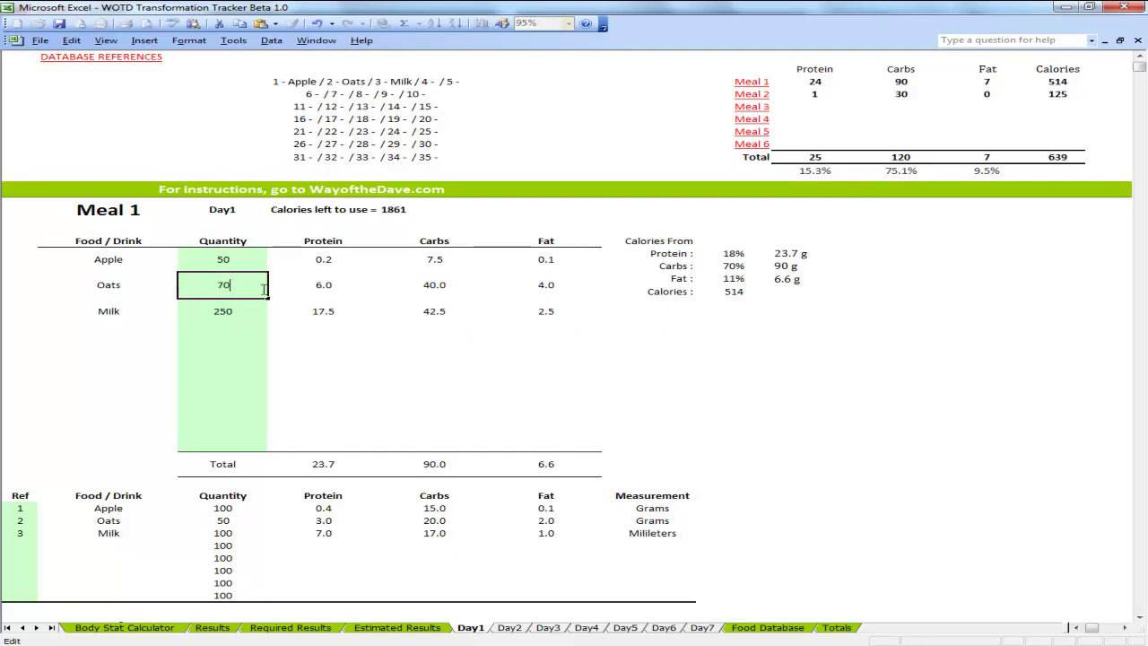
key("Return")
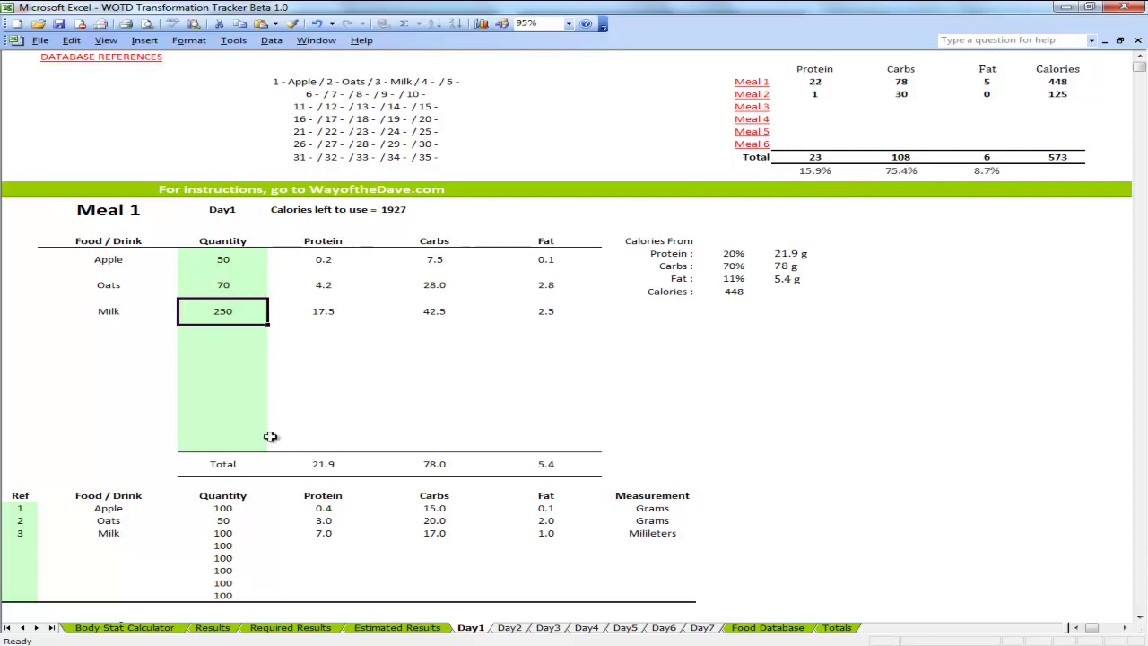
scroll(338, 441, "up", 1)
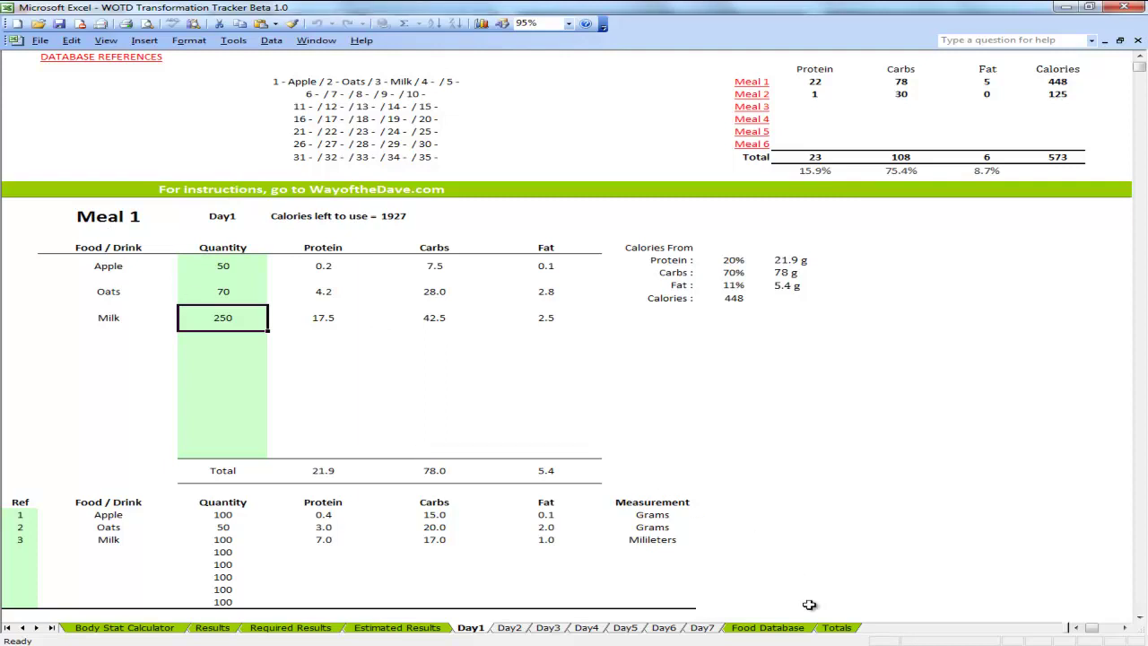
Step: Check Day1's updated figures on the Totals sheet and look through the individual day sheets
left_click(834, 627)
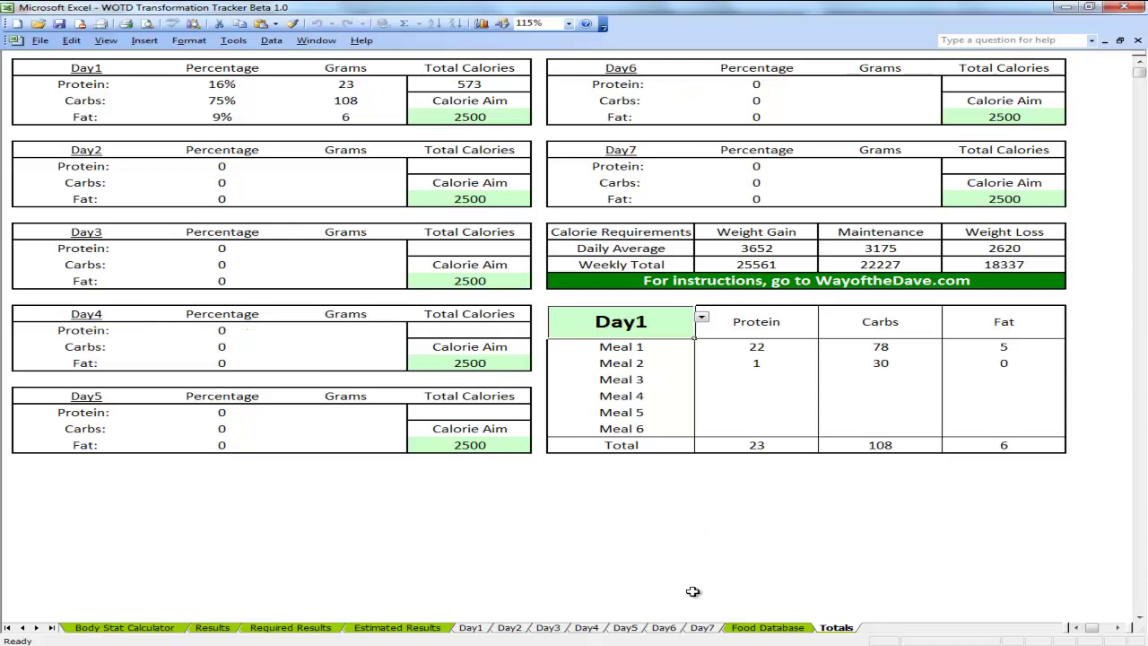
left_click(703, 628)
left_click(625, 627)
left_click(548, 628)
left_click(587, 627)
left_click(510, 628)
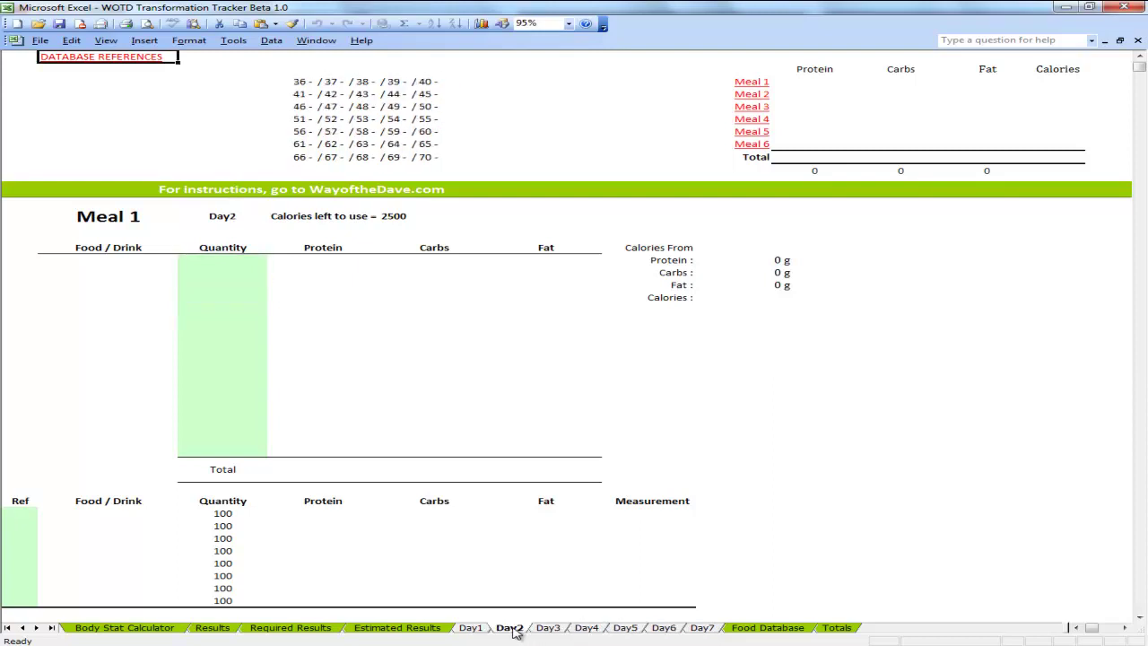
left_click(470, 628)
left_click(509, 629)
left_click(548, 629)
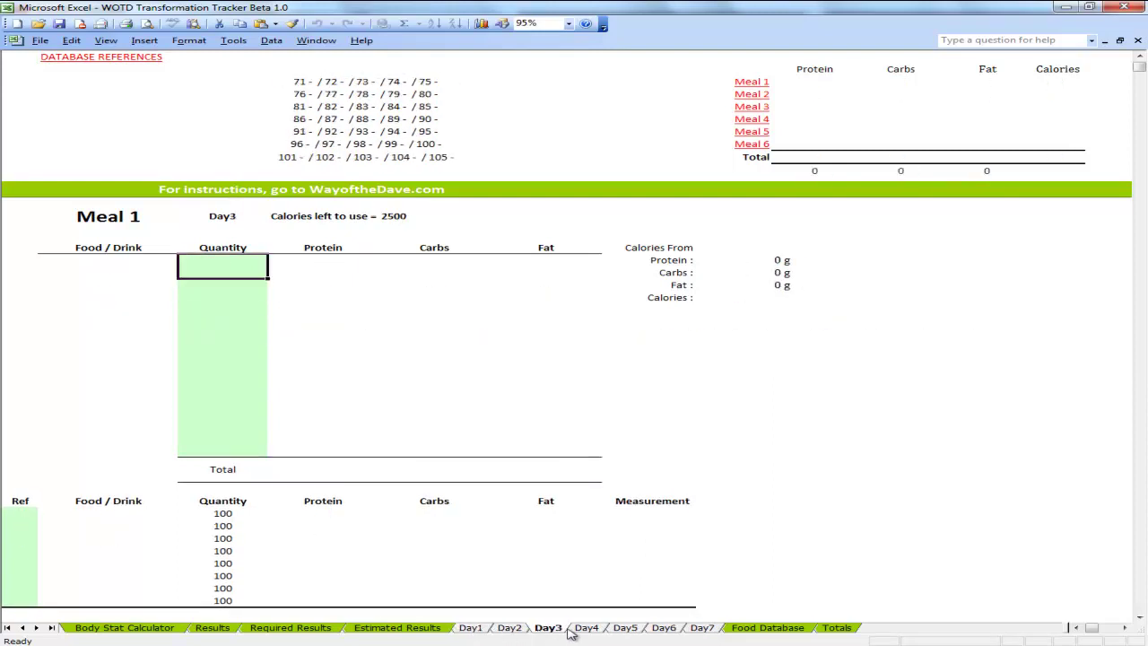
left_click(587, 630)
left_click(625, 630)
Step: Examine the Food Database's numbered sections for each day, down to the Measurement Types table below the Day7 section
left_click(768, 628)
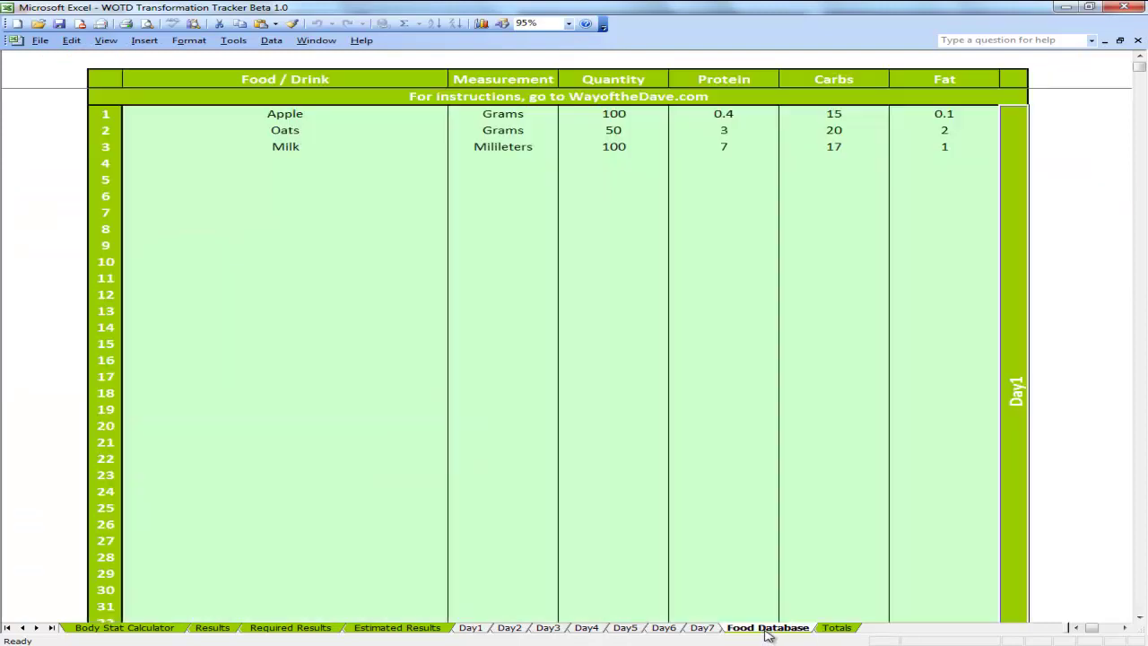
scroll(687, 526, "down", 6)
scroll(687, 525, "down", 5)
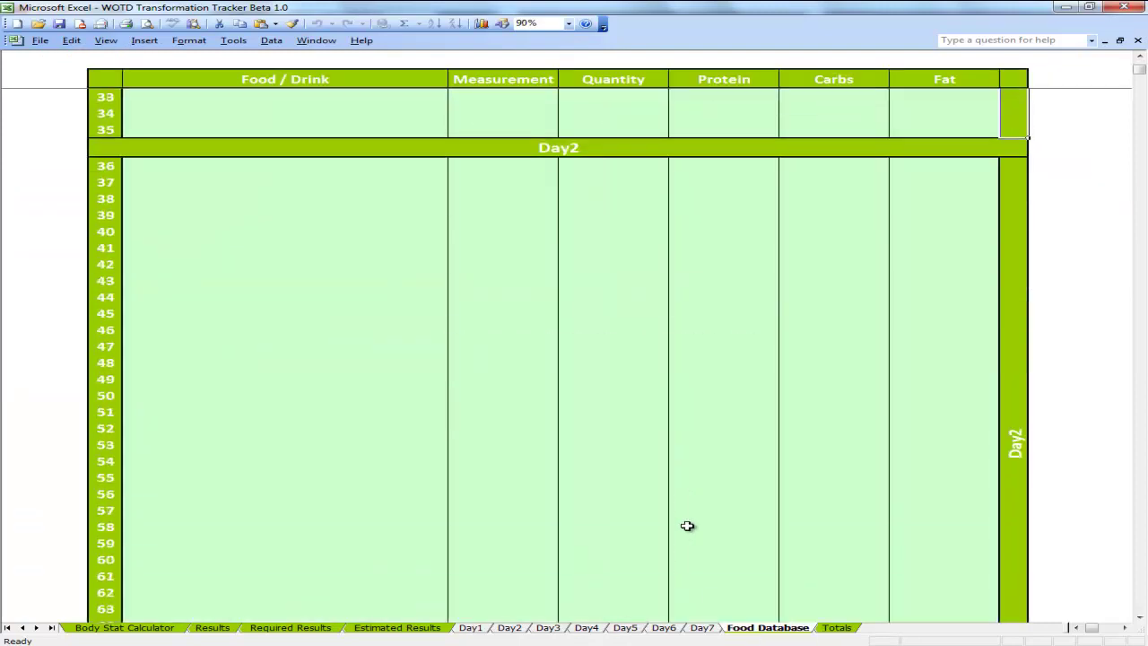
scroll(649, 498, "up", 10)
scroll(308, 170, "down", 9)
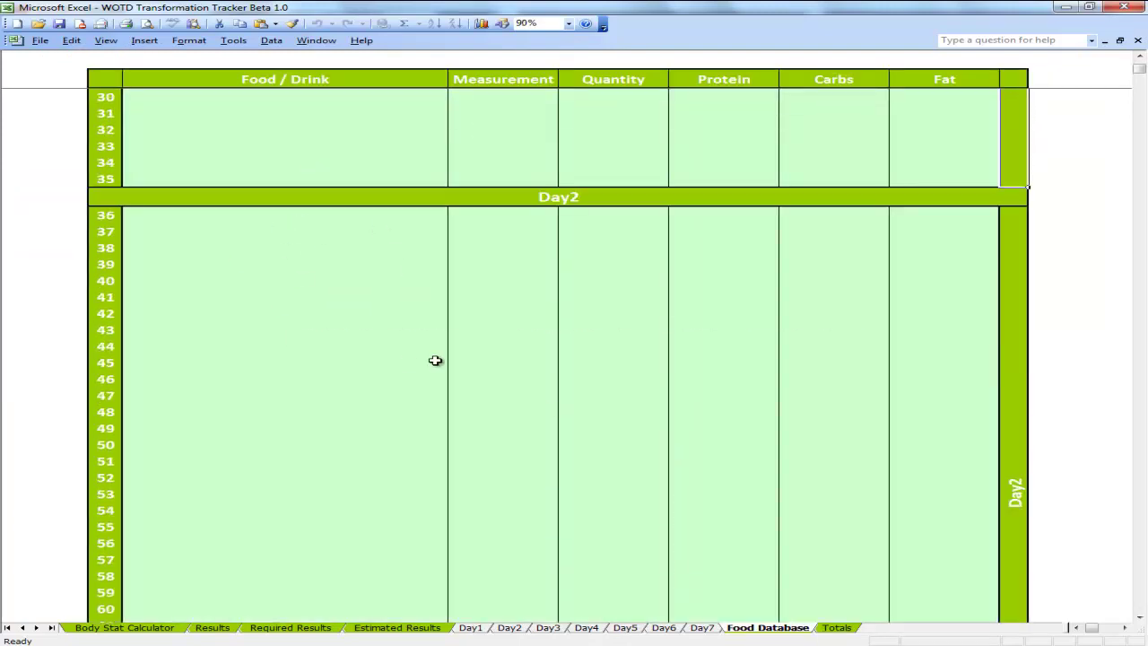
scroll(412, 421, "down", 12)
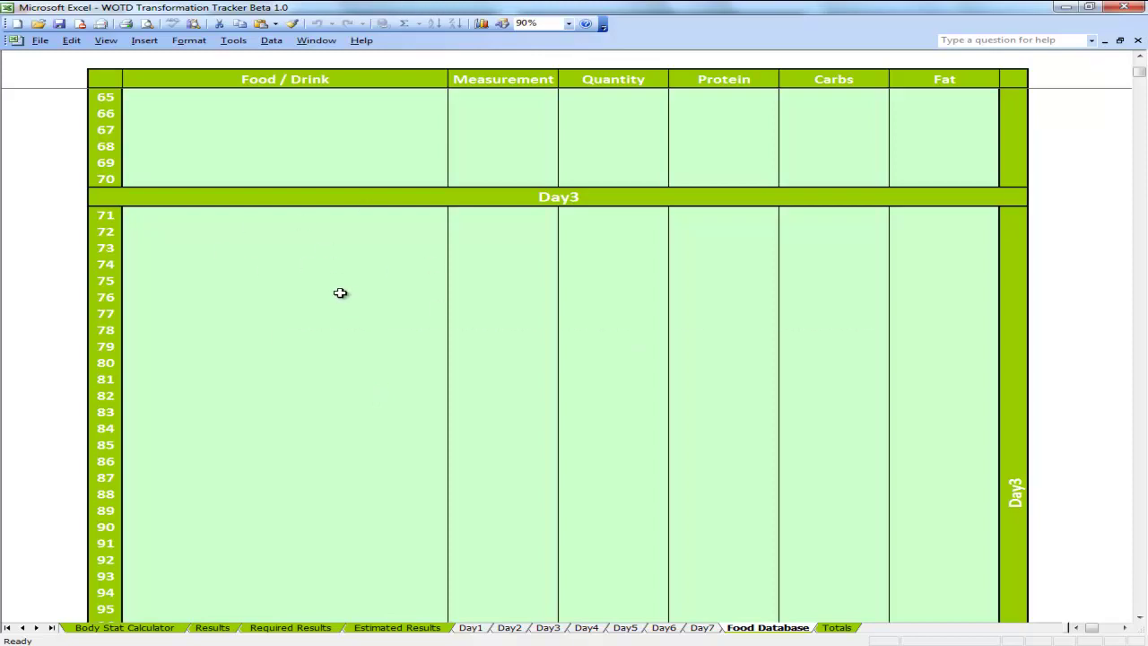
scroll(340, 292, "down", 20)
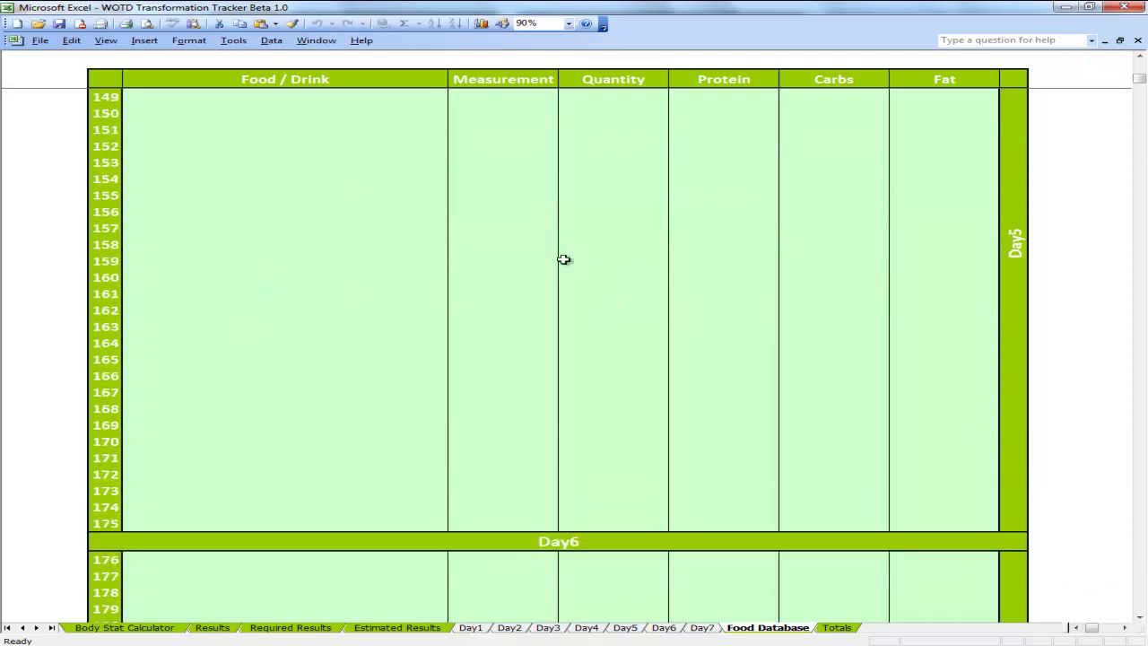
scroll(682, 325, "down", 20)
scroll(466, 274, "up", 2)
scroll(466, 296, "down", 4)
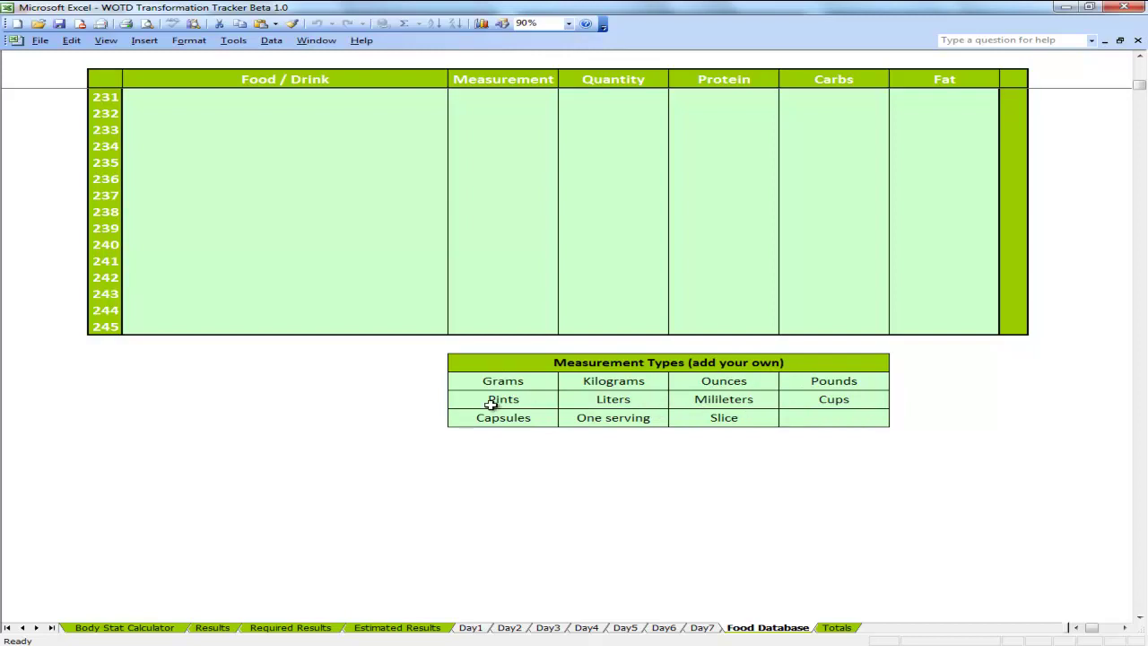
Step: Check the empty Measurement Types cell for adding a custom unit, leave it blank, and return to the Food Database's Day3 section
double_click(792, 420)
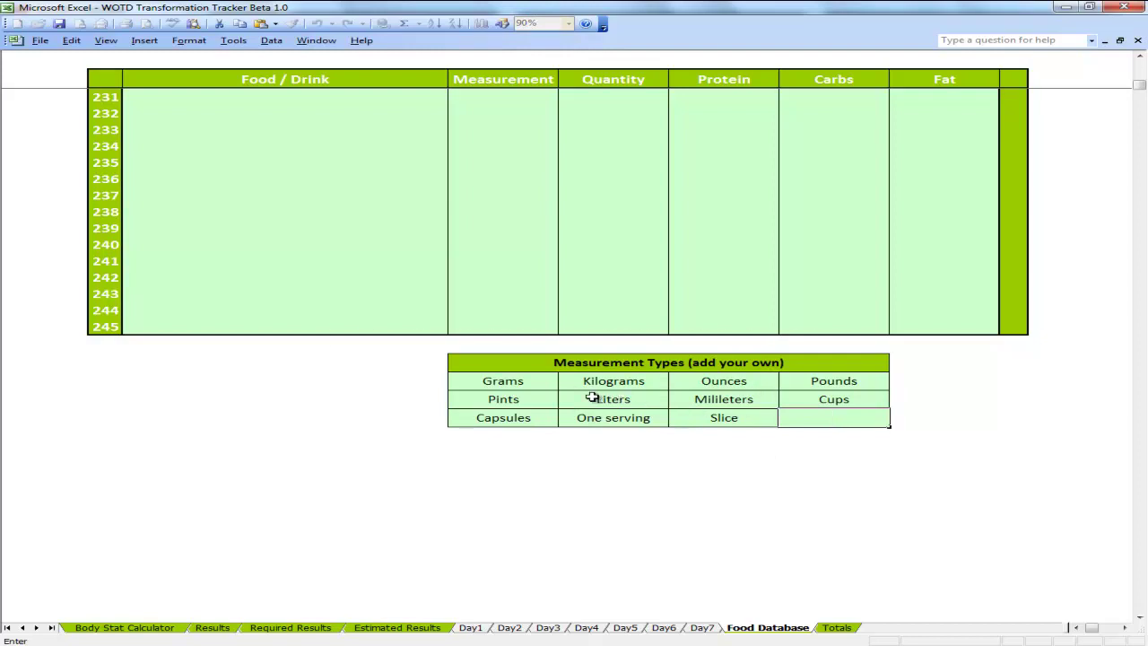
left_click(582, 230)
scroll(928, 349, "up", 20)
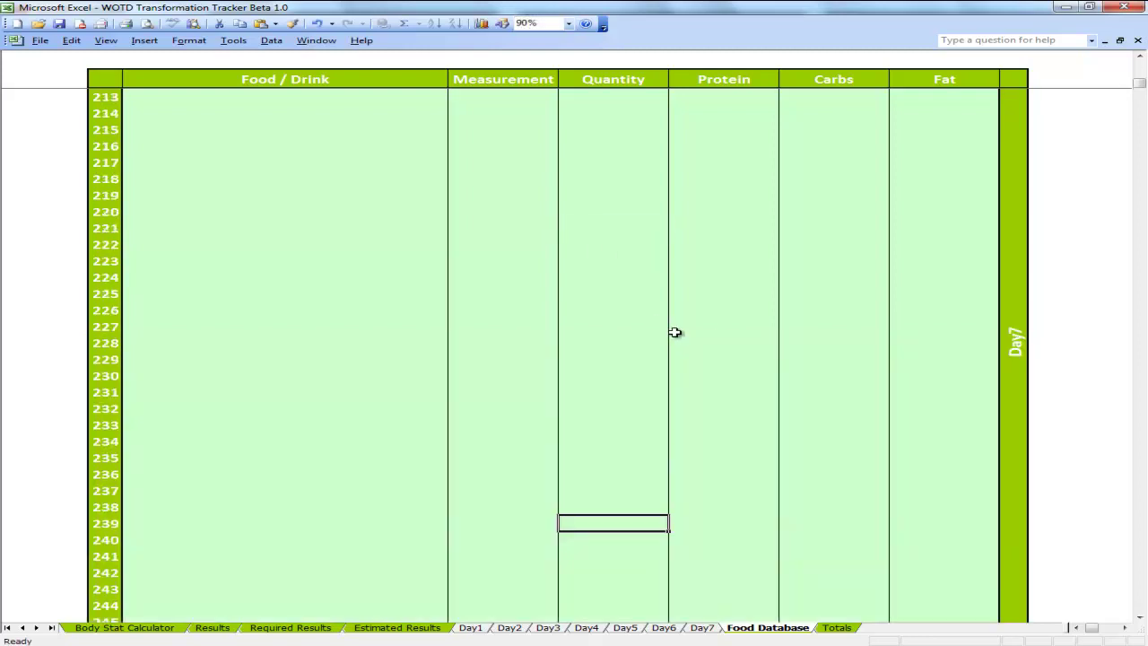
scroll(856, 374, "up", 20)
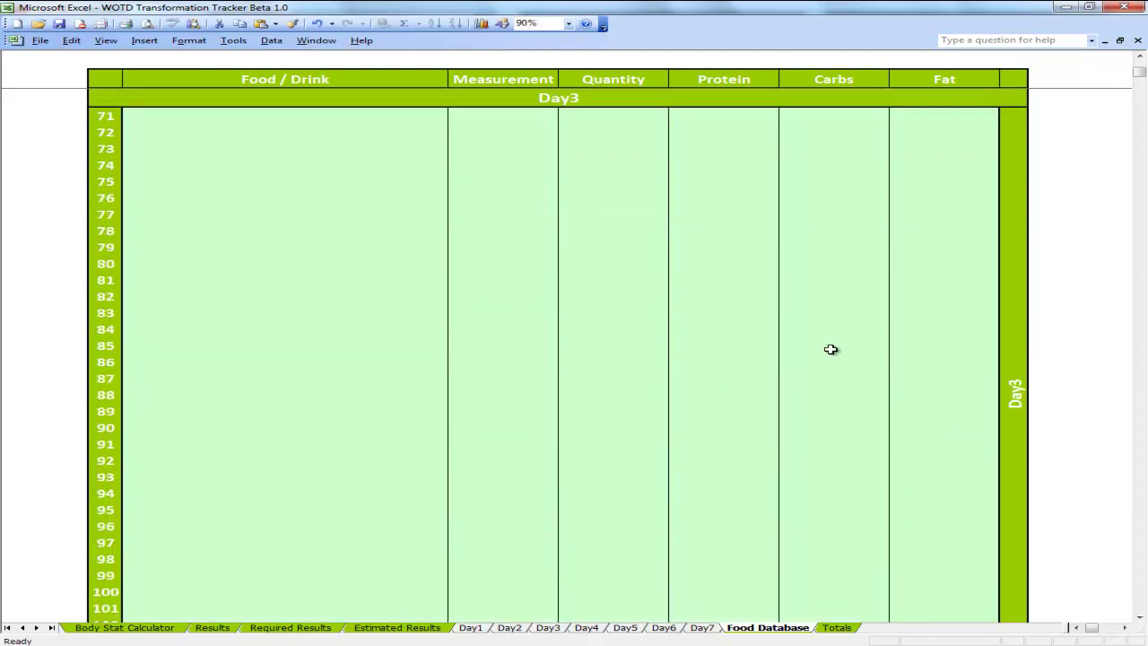